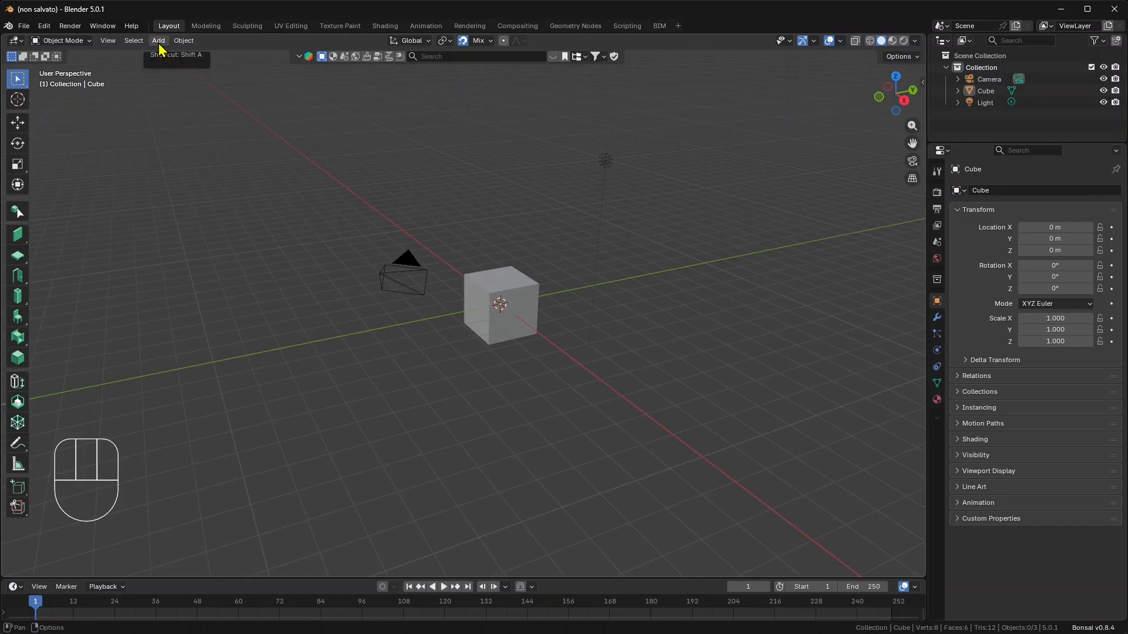
Import Lesson 05.jpg from the BONSAI BIM folder as an image mesh plane, keeping the default import options.
{"action": "left_click", "coordinate": [159, 45]}
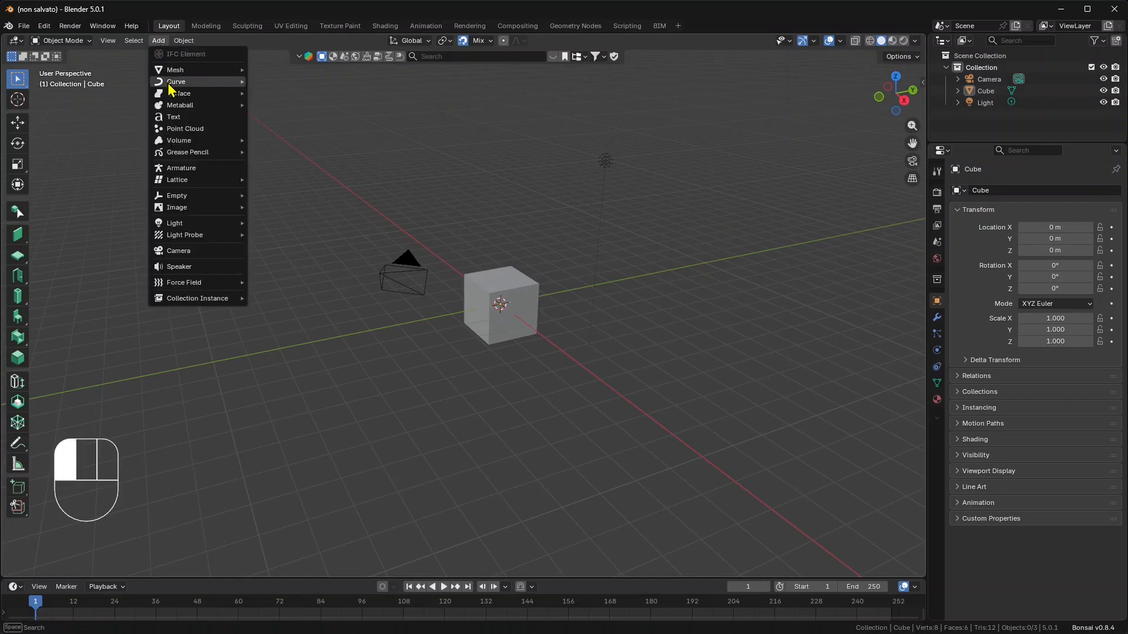
{"action": "mouse_move", "coordinate": [174, 210]}
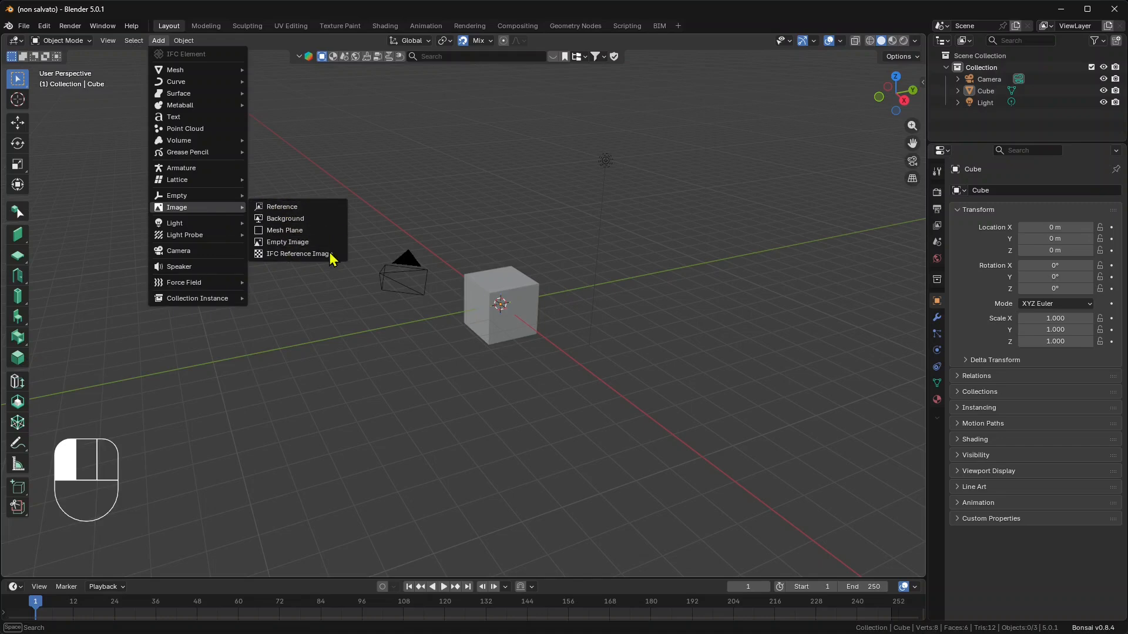
{"action": "left_click", "coordinate": [273, 232]}
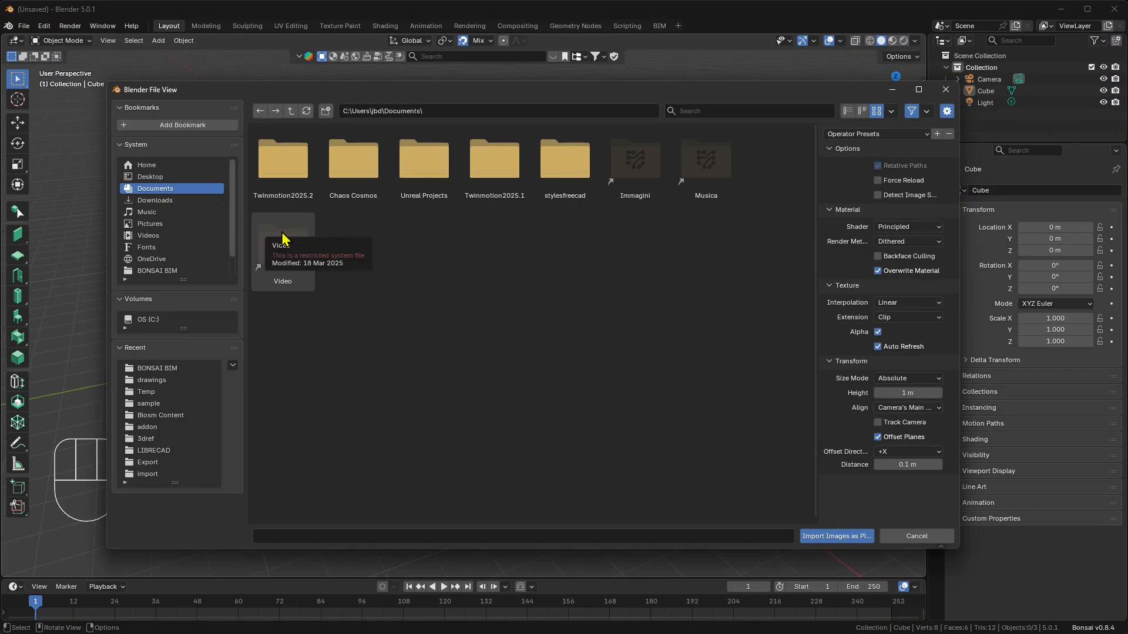
{"action": "left_click", "coordinate": [166, 368]}
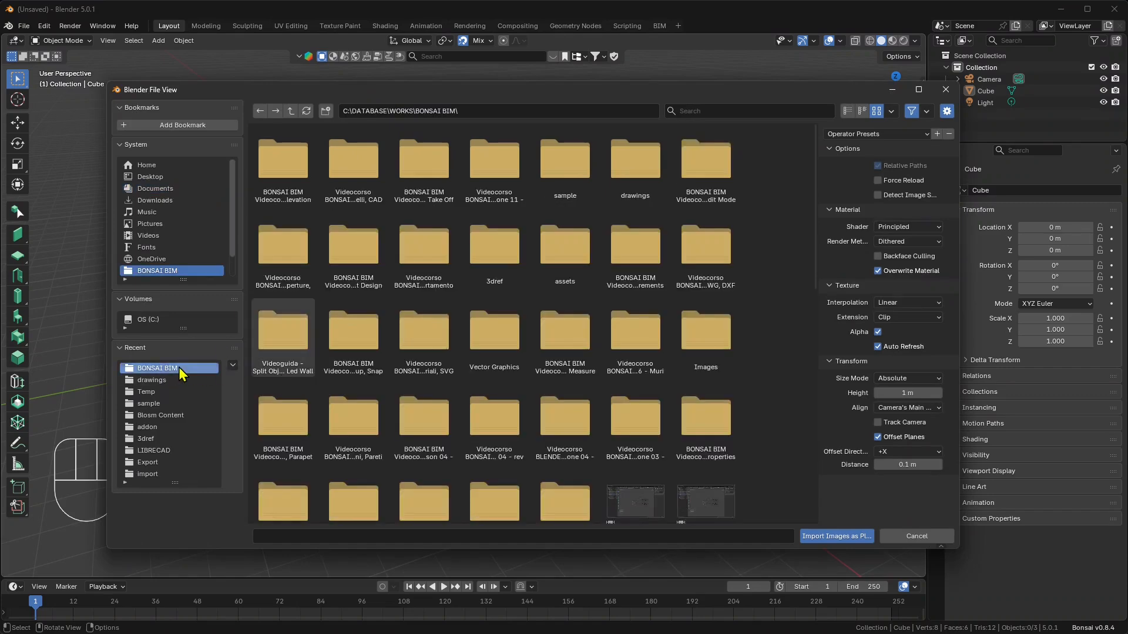
{"action": "scroll", "coordinate": [456, 371], "scroll_direction": "down", "scroll_amount": 4}
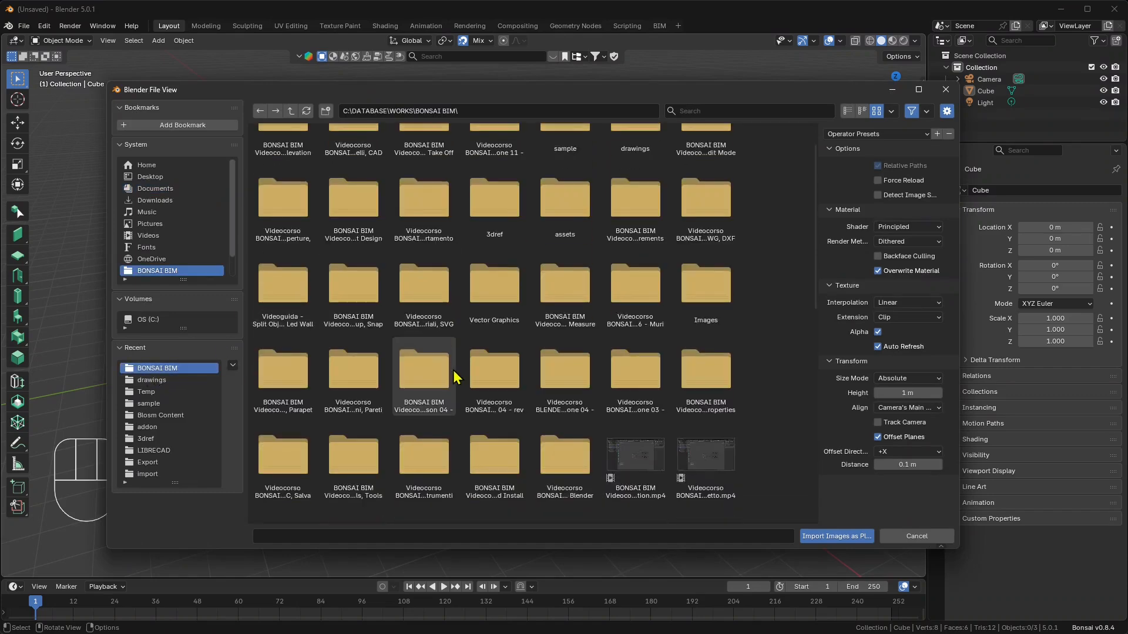
{"action": "scroll", "coordinate": [581, 409], "scroll_direction": "down", "scroll_amount": 6}
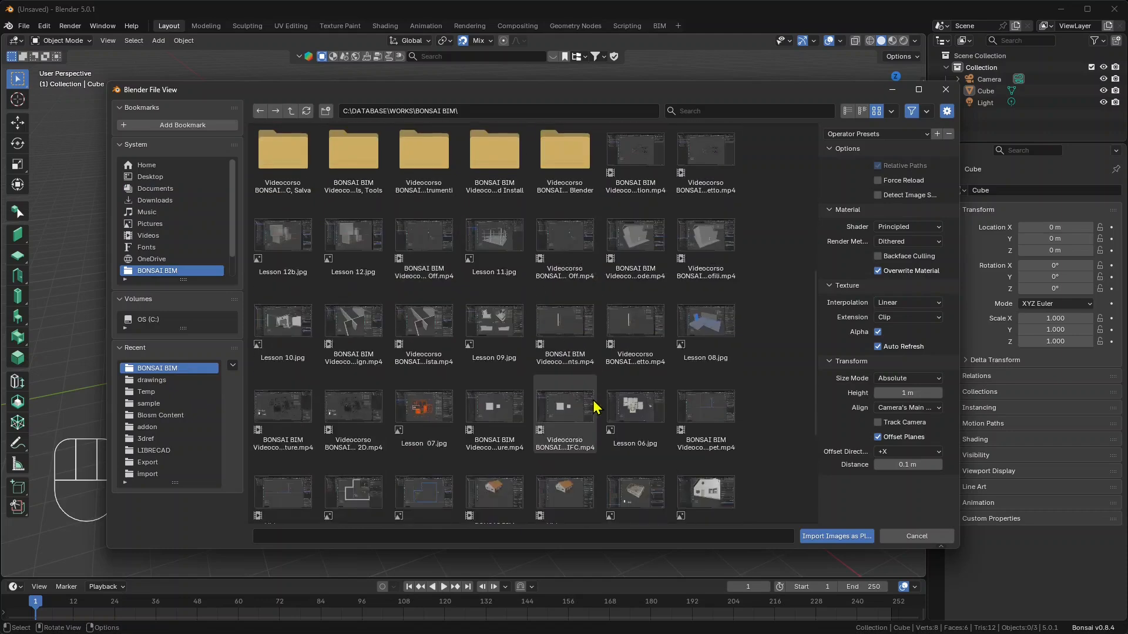
{"action": "scroll", "coordinate": [709, 442], "scroll_direction": "down", "scroll_amount": 2}
{"action": "left_click", "coordinate": [446, 394]}
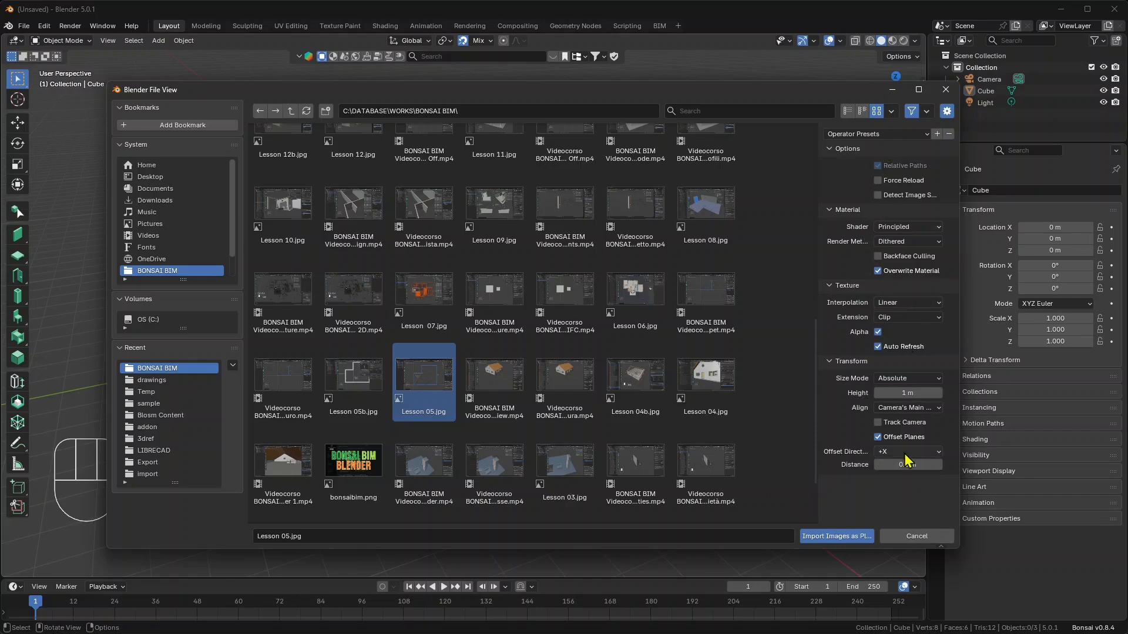
{"action": "left_click", "coordinate": [837, 536]}
Hide the default cube in the viewport and select the Lesson 05 image plane.
{"action": "scroll", "coordinate": [481, 301], "scroll_direction": "up", "scroll_amount": 3}
{"action": "middle_click_drag", "start_coordinate": [508, 316], "coordinate": [597, 376]}
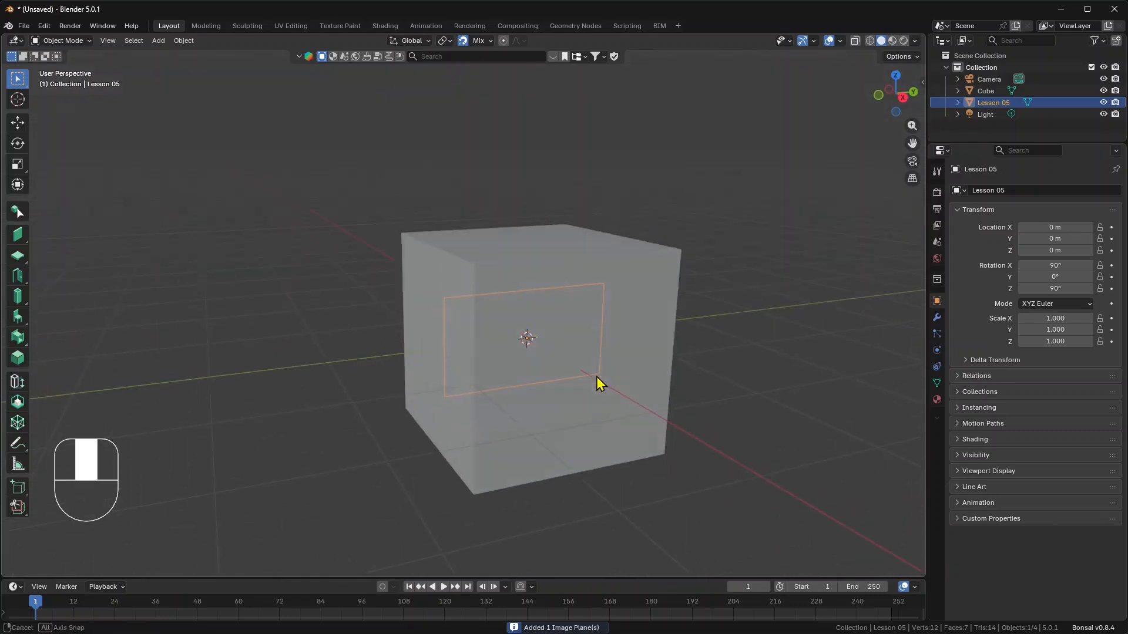
{"action": "left_click", "coordinate": [668, 266]}
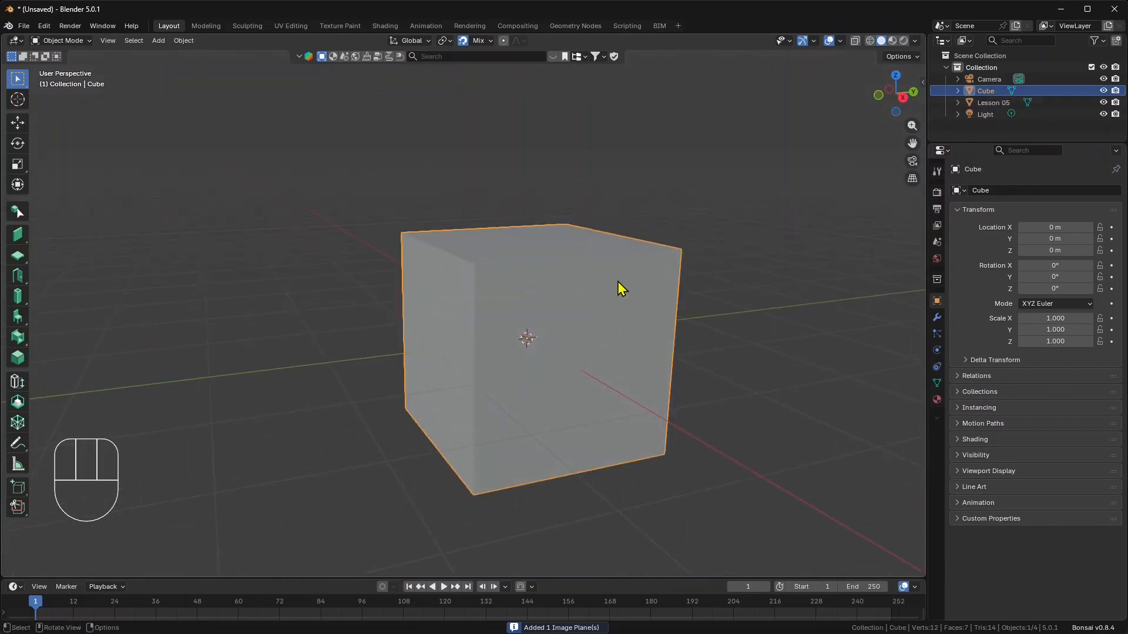
{"action": "left_click", "coordinate": [1104, 91]}
{"action": "left_click", "coordinate": [584, 299]}
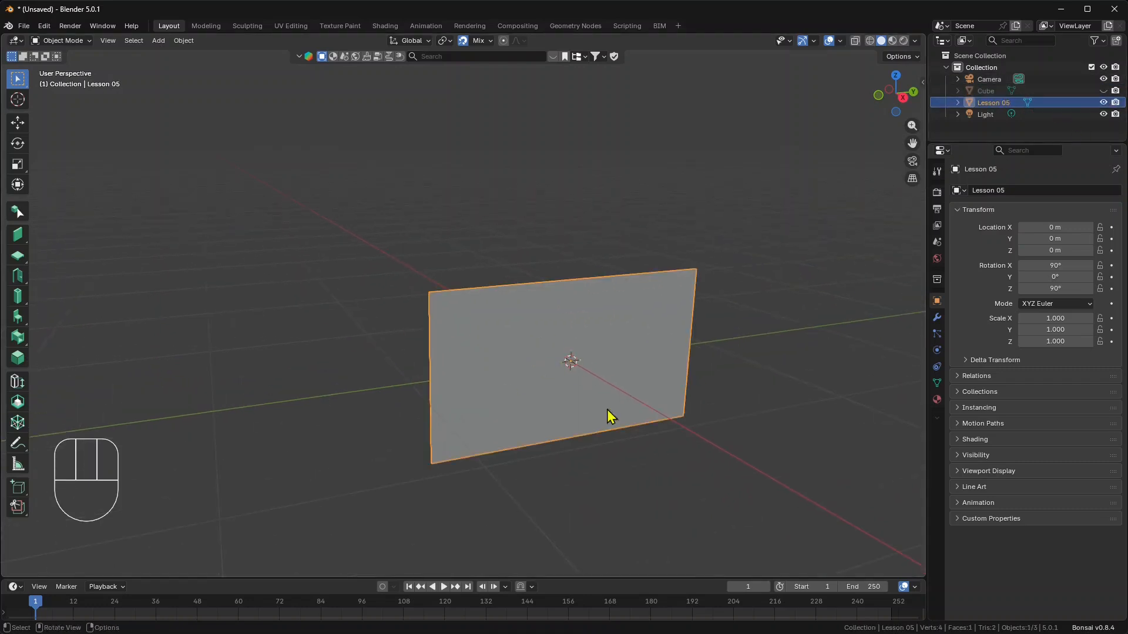
Switch the viewport shading to Material Preview so the image plane shows its texture.
{"action": "middle_click_drag", "start_coordinate": [609, 415], "coordinate": [682, 411]}
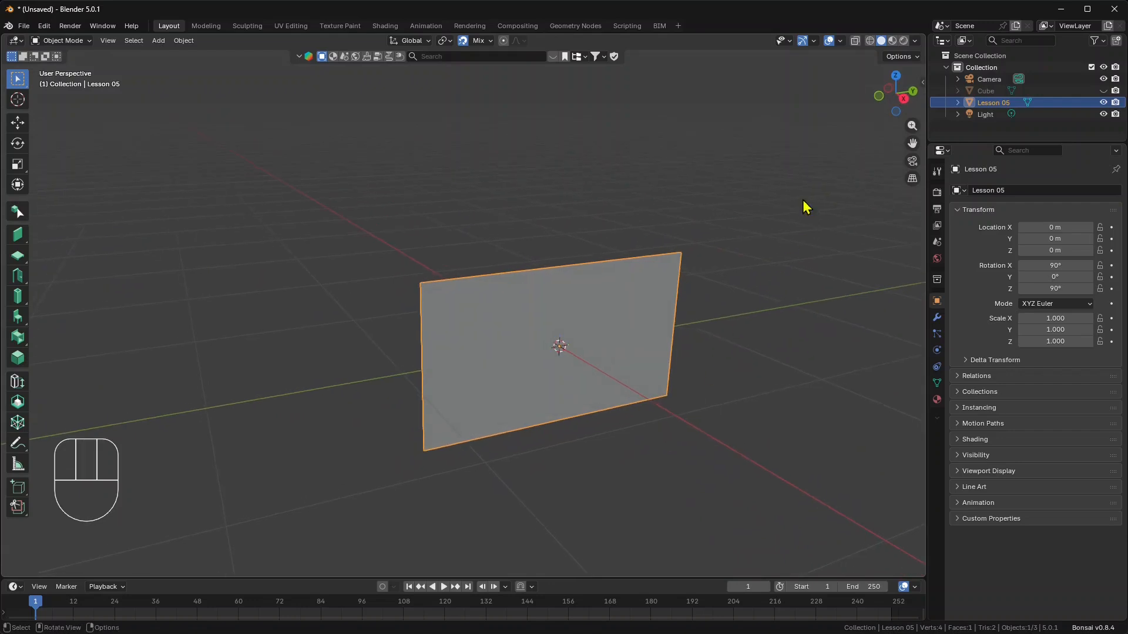
{"action": "left_click", "coordinate": [892, 44]}
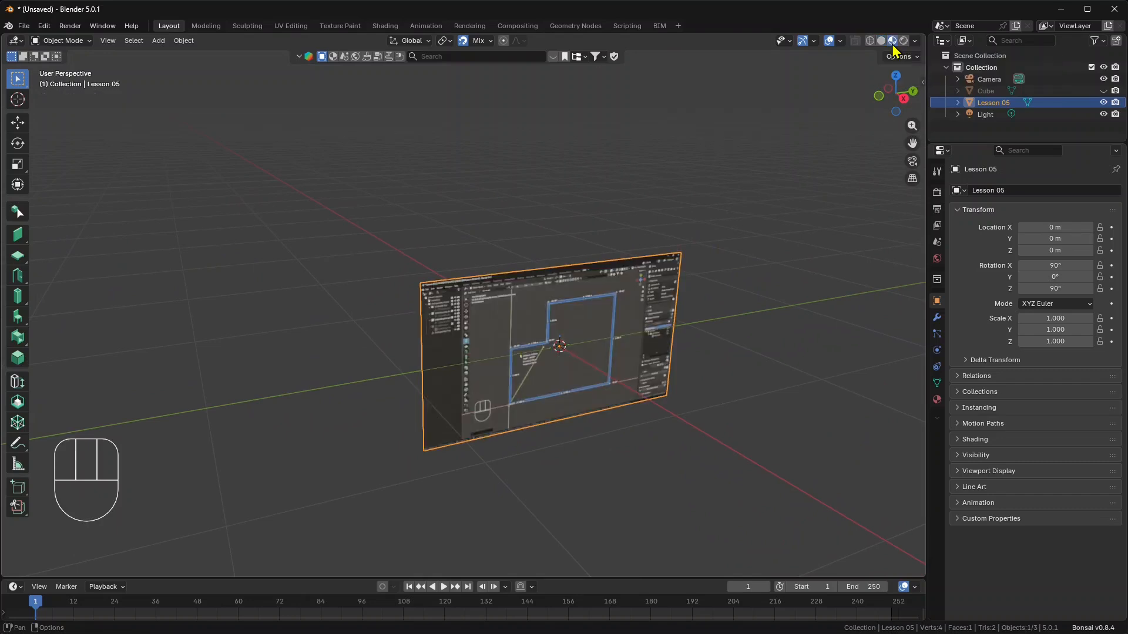
{"action": "scroll", "coordinate": [570, 357], "scroll_direction": "up", "scroll_amount": 3}
{"action": "scroll", "coordinate": [594, 396], "scroll_direction": "up", "scroll_amount": 3}
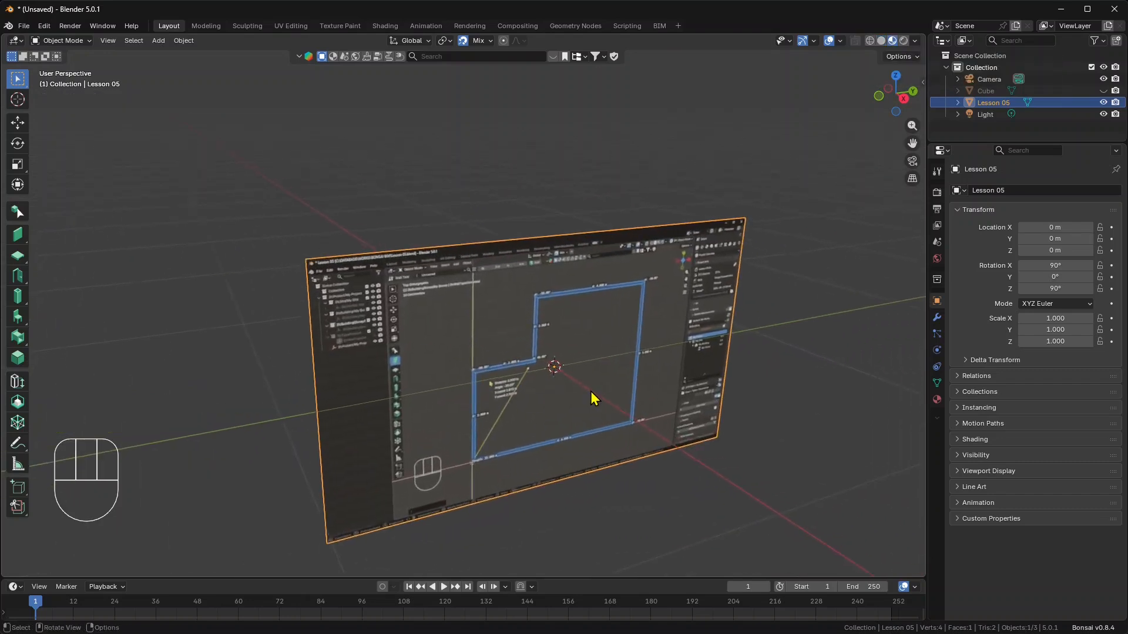
Examine the textured image plane from the front, the back and at different distances.
{"action": "middle_click_drag", "start_coordinate": [414, 387], "coordinate": [513, 368], "text": "shift"}
{"action": "scroll", "coordinate": [509, 370], "scroll_direction": "down", "scroll_amount": 5}
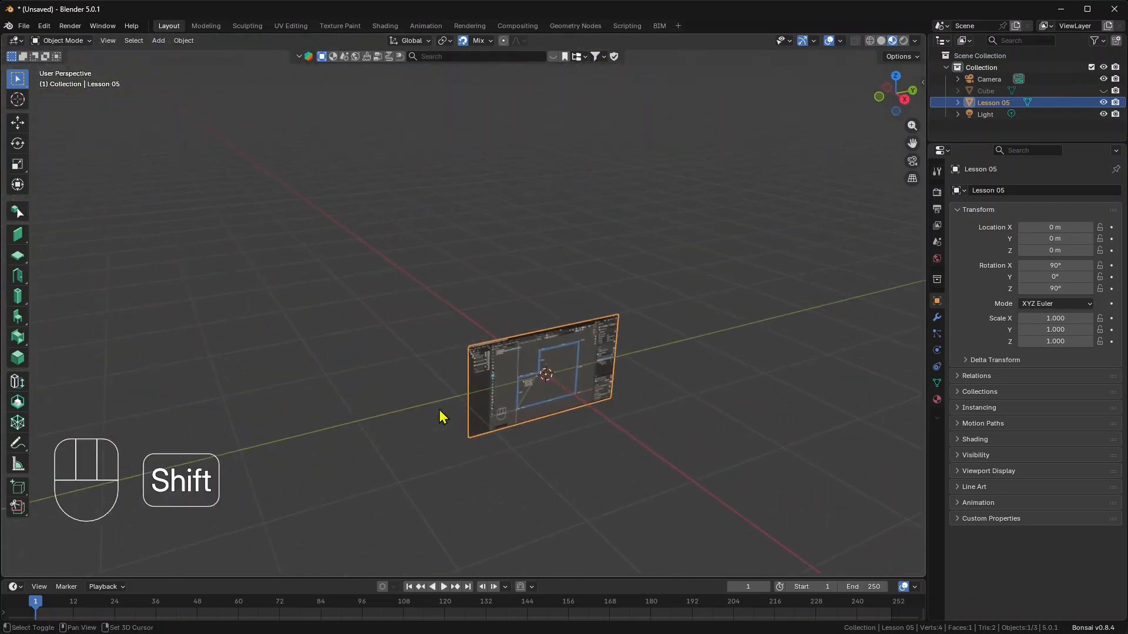
{"action": "middle_click_drag", "start_coordinate": [440, 416], "coordinate": [535, 424]}
{"action": "scroll", "coordinate": [274, 461], "scroll_direction": "up", "scroll_amount": 3}
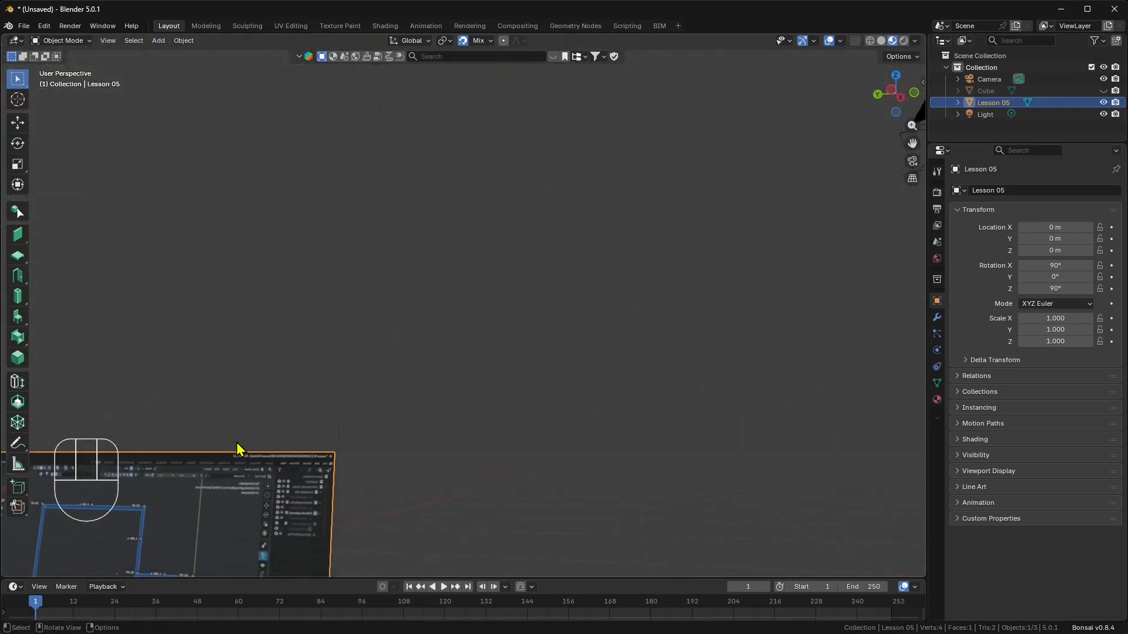
{"action": "middle_click_drag", "start_coordinate": [372, 460], "coordinate": [300, 496]}
{"action": "middle_click_drag", "start_coordinate": [521, 459], "coordinate": [350, 437]}
{"action": "middle_click_drag", "start_coordinate": [564, 444], "coordinate": [314, 289], "text": "shift"}
{"action": "scroll", "coordinate": [385, 377], "scroll_direction": "up", "scroll_amount": 3}
{"action": "middle_click_drag", "start_coordinate": [258, 376], "coordinate": [563, 381]}
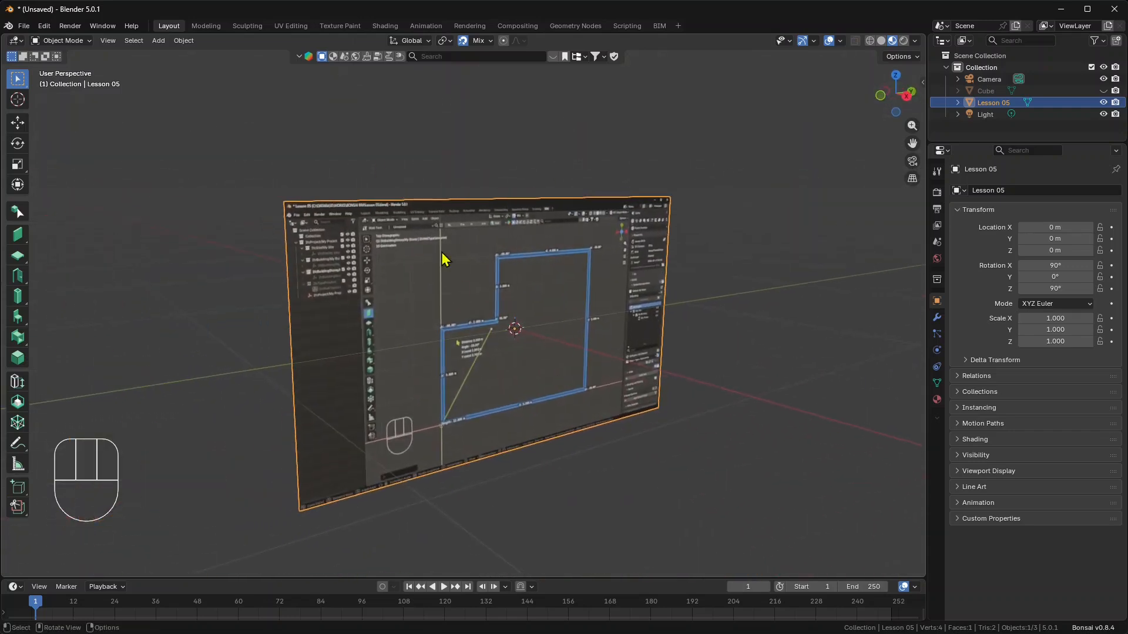
{"action": "scroll", "coordinate": [516, 378], "scroll_direction": "up", "scroll_amount": 1}
{"action": "scroll", "coordinate": [516, 378], "scroll_direction": "down", "scroll_amount": 3}
{"action": "scroll", "coordinate": [516, 378], "scroll_direction": "up", "scroll_amount": 2}
{"action": "middle_click_drag", "start_coordinate": [607, 315], "coordinate": [602, 316], "text": "shift"}
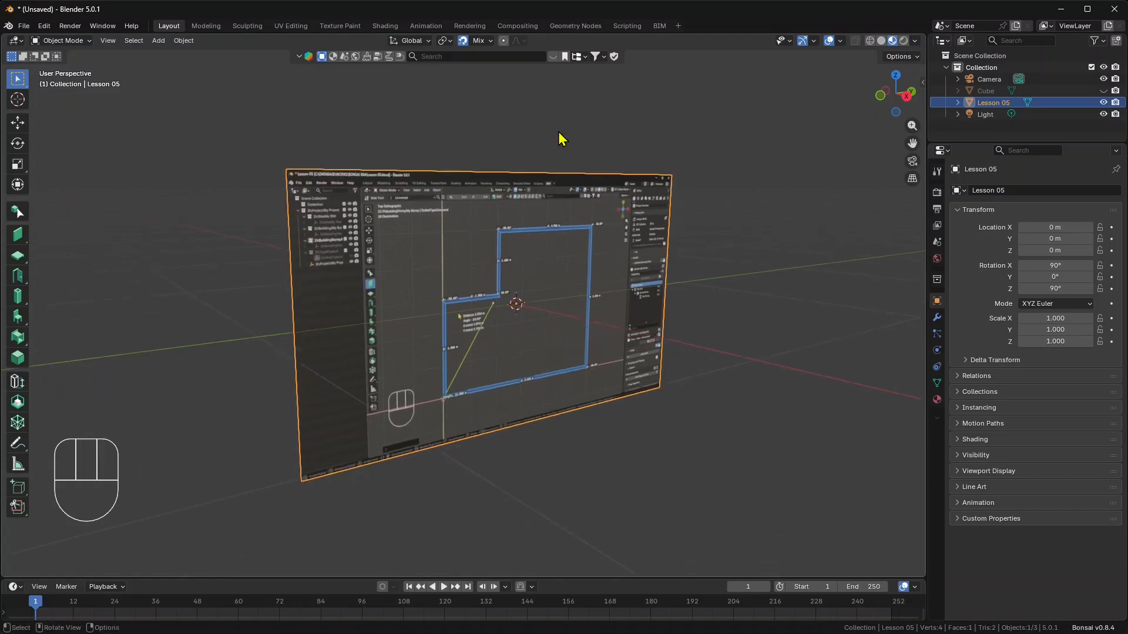
{"action": "middle_click_drag", "start_coordinate": [564, 370], "coordinate": [567, 374]}
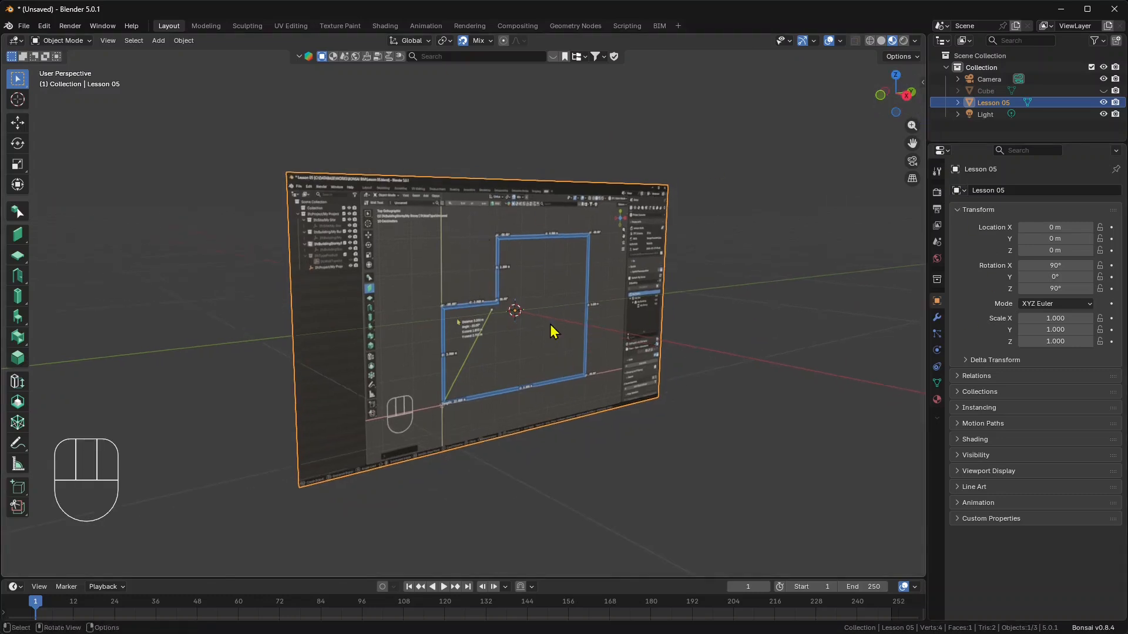
{"action": "scroll", "coordinate": [460, 414], "scroll_direction": "down", "scroll_amount": 3}
{"action": "middle_click_drag", "start_coordinate": [565, 328], "coordinate": [542, 374], "text": "shift"}
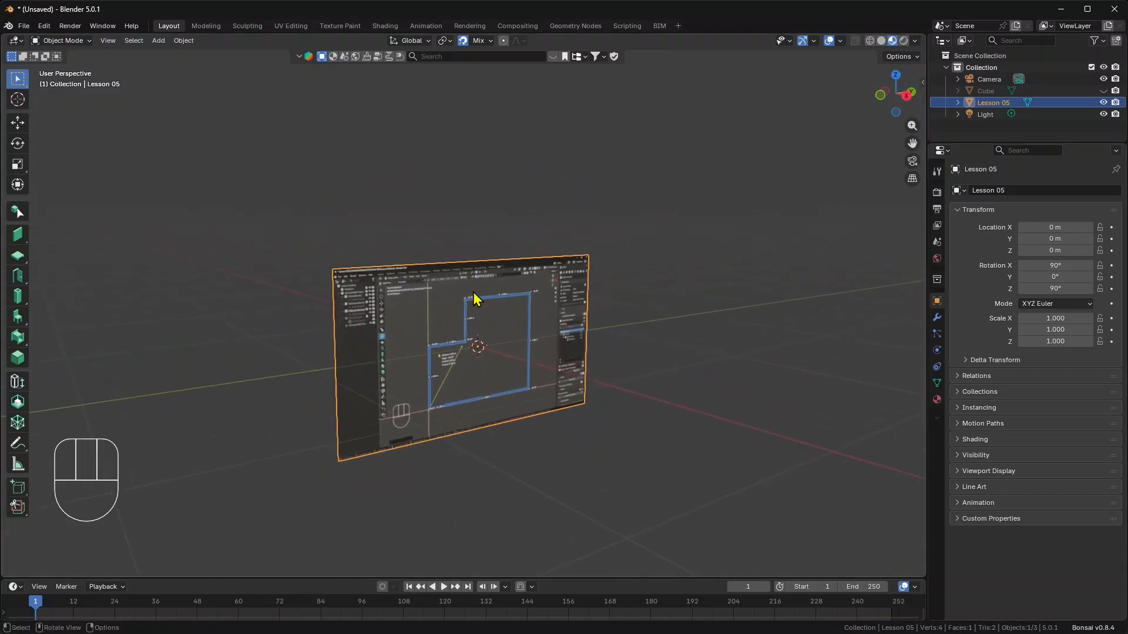
Show the image plane's item transform values and set its X rotation to 0° so it lies flat.
{"action": "left_click", "coordinate": [922, 82]}
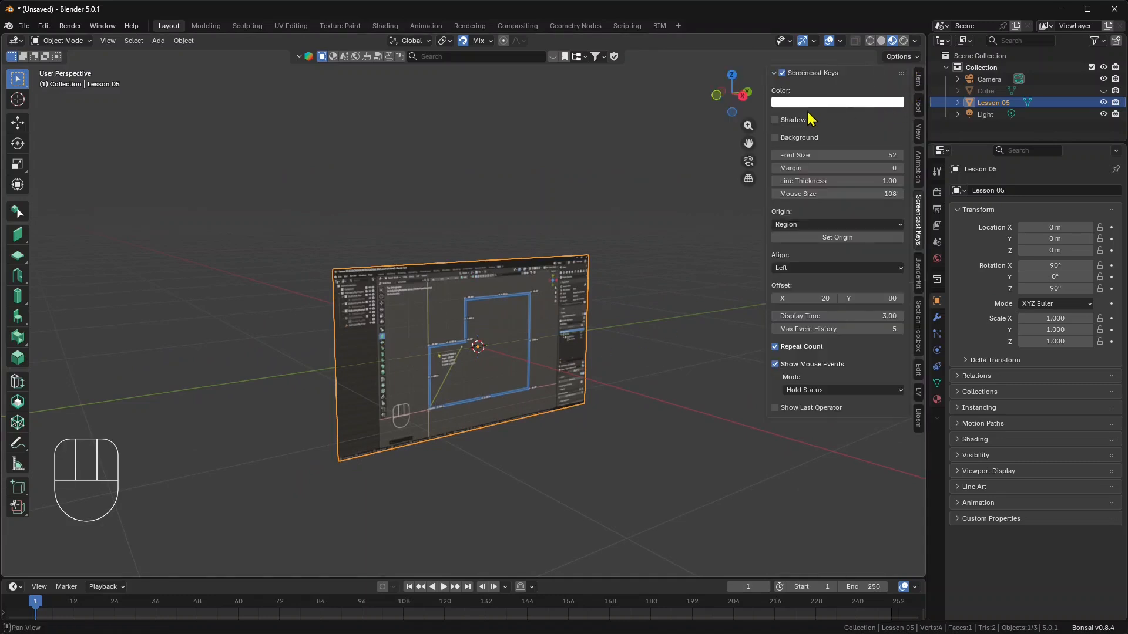
{"action": "key", "text": "n"}
{"action": "key", "text": "n"}
{"action": "key", "text": "n"}
{"action": "key", "text": "n"}
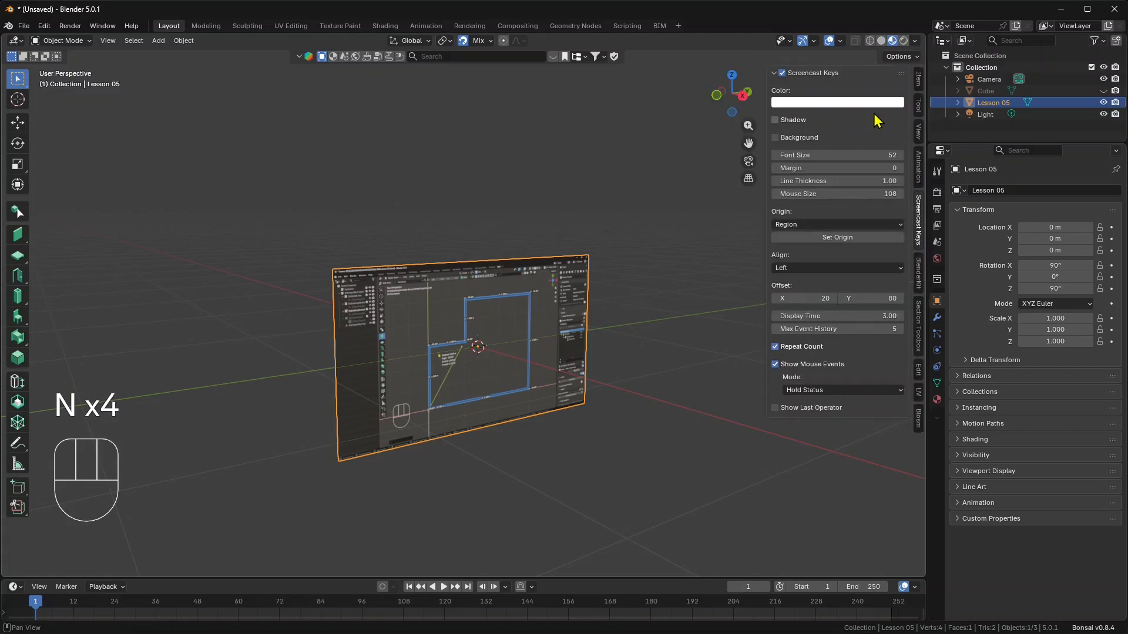
{"action": "left_click", "coordinate": [919, 113]}
{"action": "left_click", "coordinate": [920, 82]}
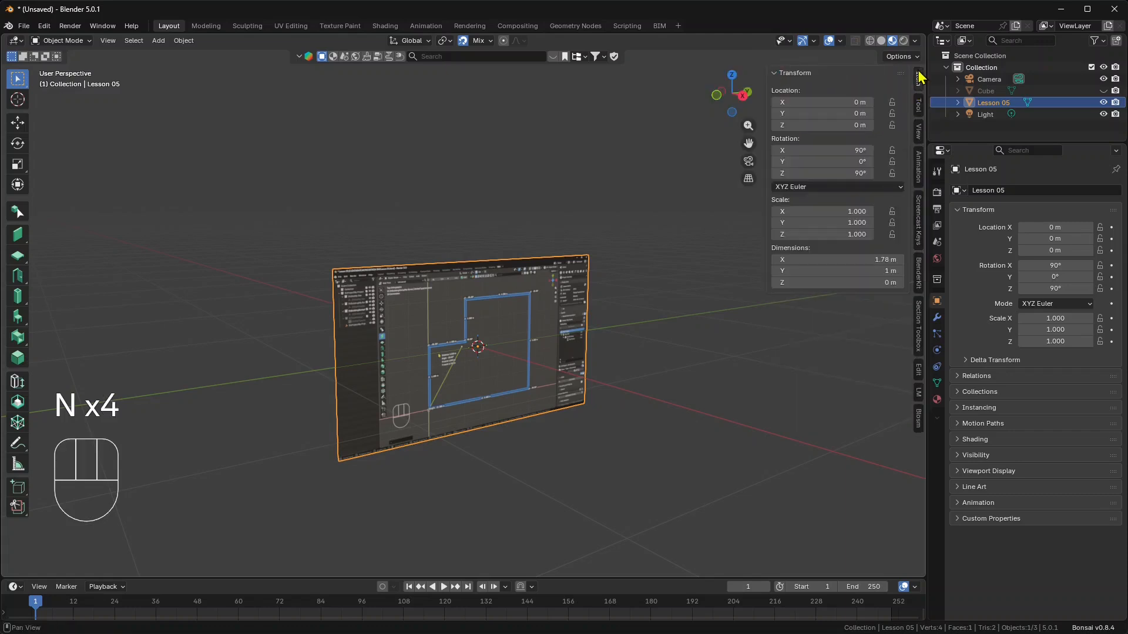
{"action": "left_click", "coordinate": [851, 148]}
{"action": "key", "text": "Return"}
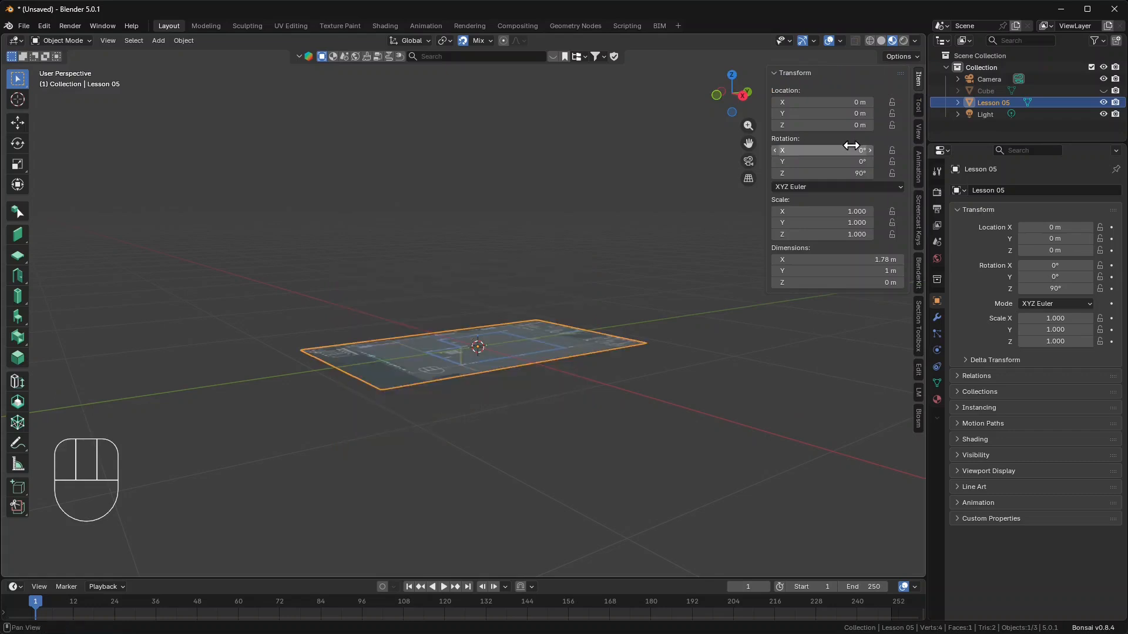
Switch to the top orthographic view and set the image plane's Z rotation to 0°.
{"action": "middle_click_drag", "start_coordinate": [433, 259], "coordinate": [448, 323]}
{"action": "middle_click_drag", "start_coordinate": [429, 217], "coordinate": [675, 398], "text": "shift"}
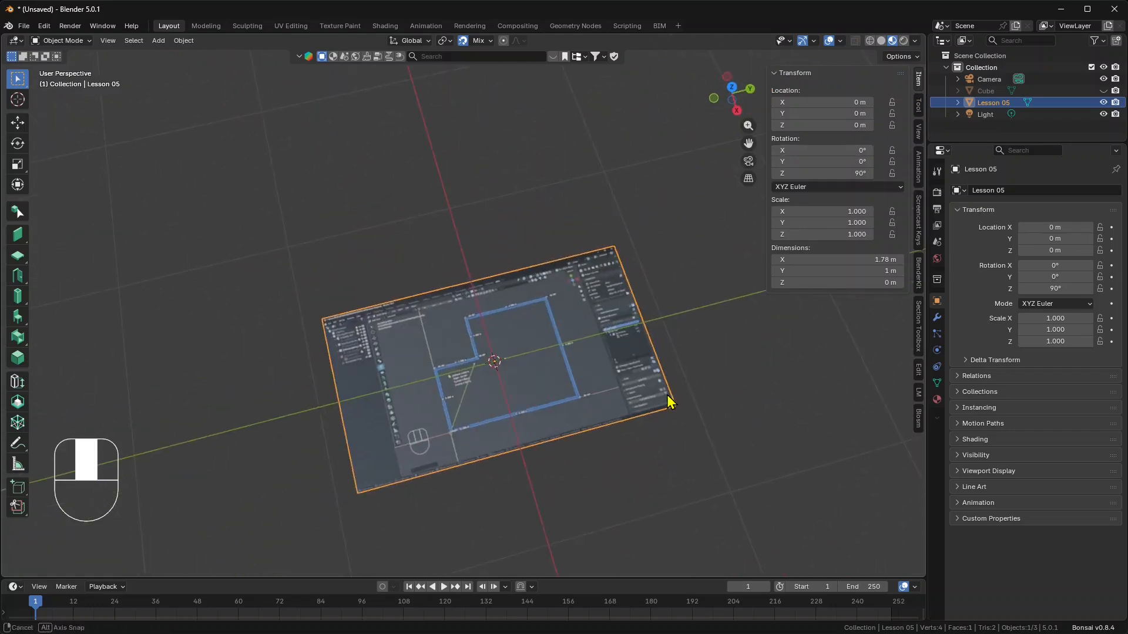
{"action": "left_click", "coordinate": [734, 90]}
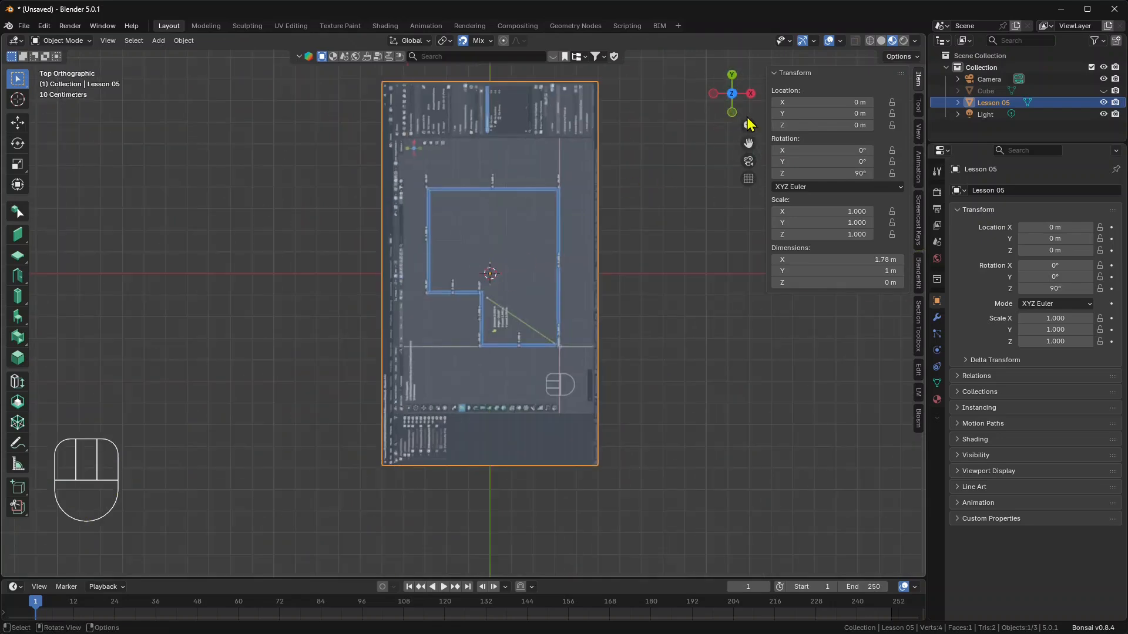
{"action": "left_click_drag", "start_coordinate": [731, 102], "coordinate": [590, 87]}
{"action": "left_click", "coordinate": [730, 98]}
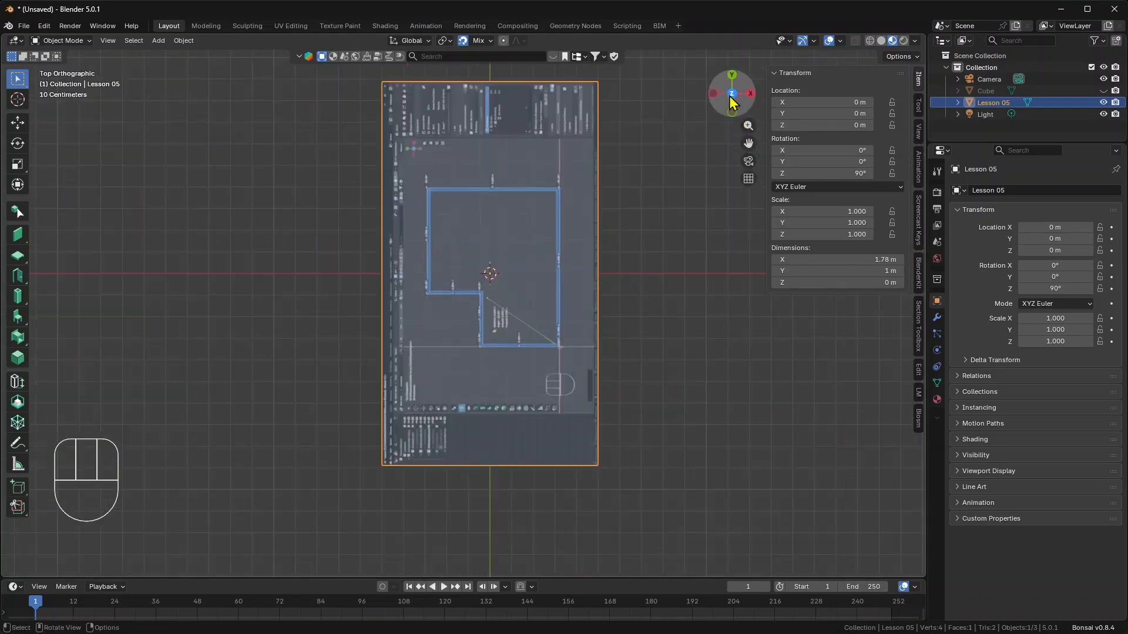
{"action": "left_click_drag", "start_coordinate": [742, 72], "coordinate": [593, 80]}
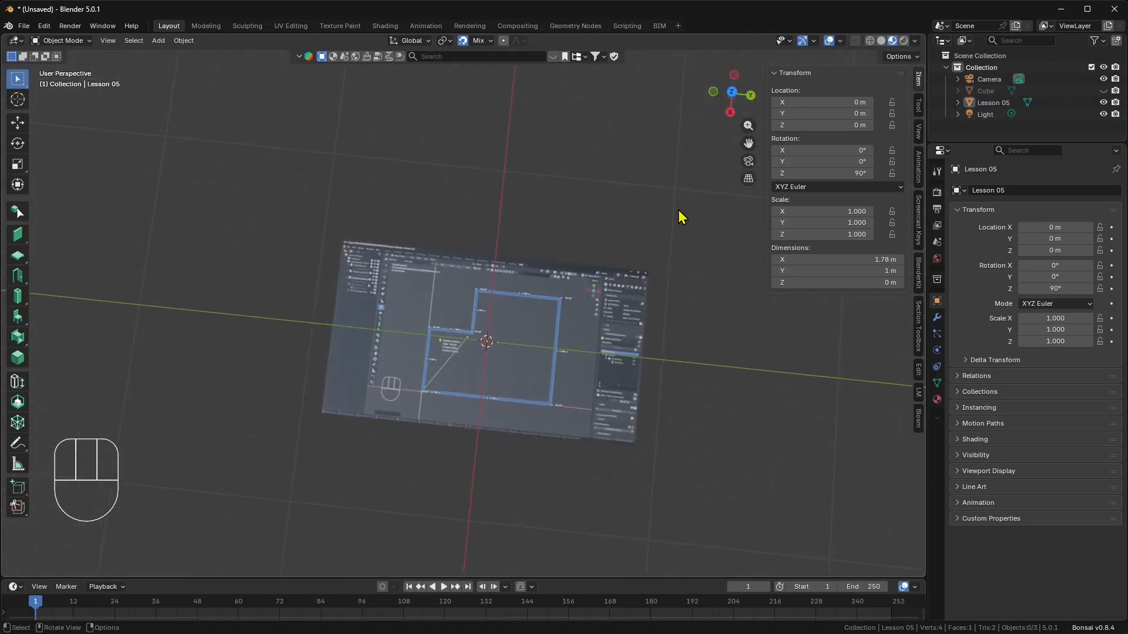
{"action": "middle_click_drag", "start_coordinate": [640, 255], "coordinate": [631, 266], "text": "shift"}
{"action": "left_click", "coordinate": [732, 92]}
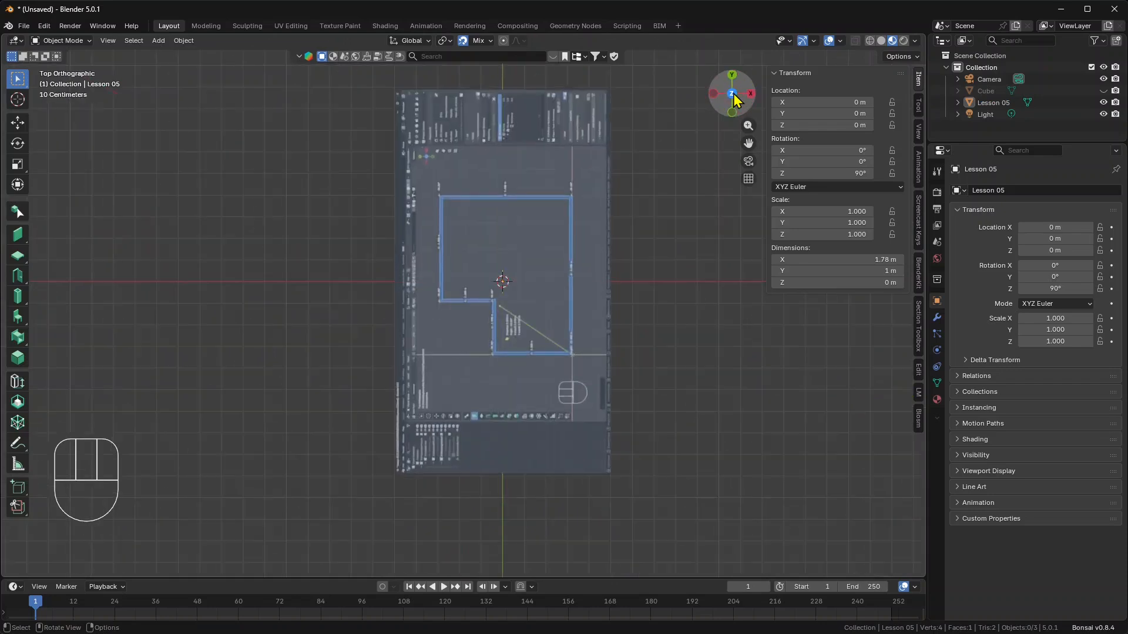
{"action": "left_click", "coordinate": [845, 174]}
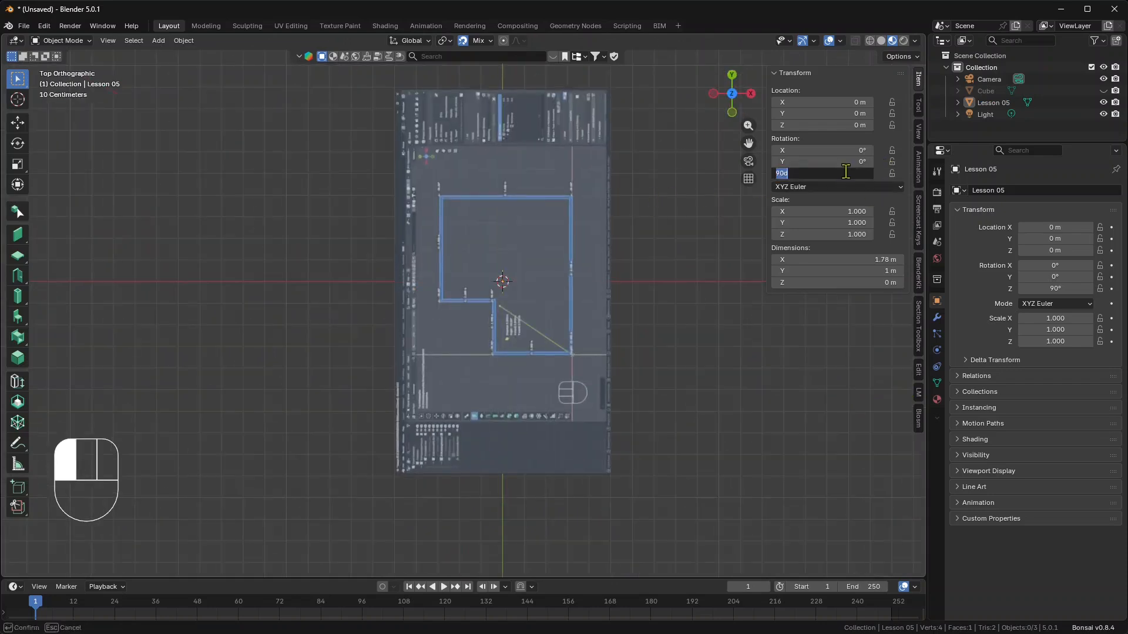
{"action": "type", "text": "0"}
{"action": "key", "text": "Return"}
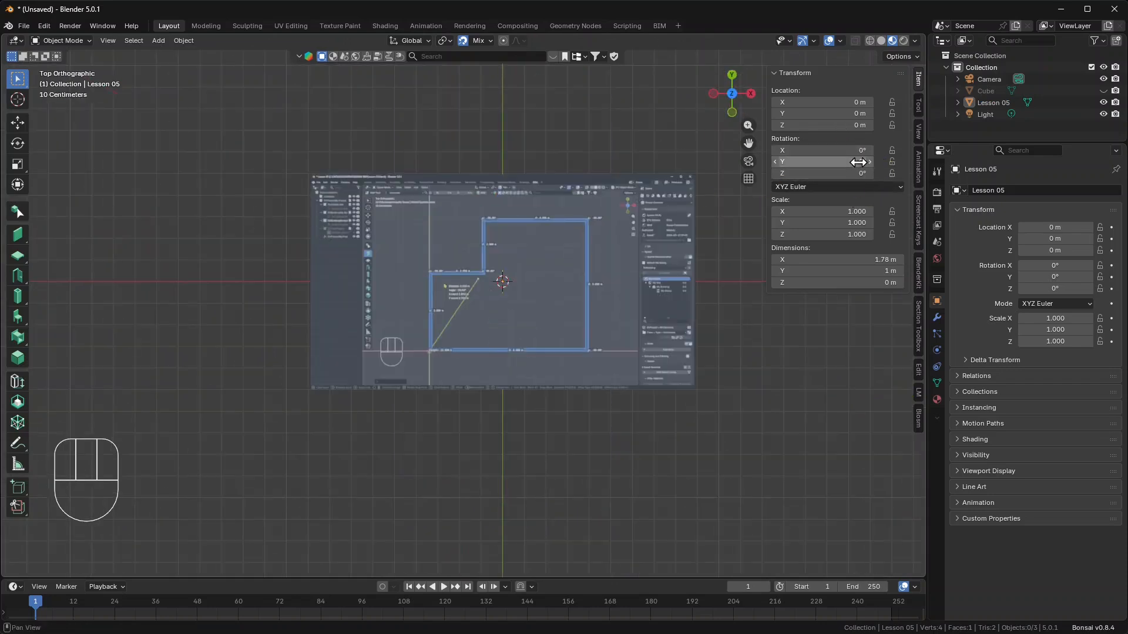
Select the Lesson 05 image plane in the top view.
{"action": "scroll", "coordinate": [524, 310], "scroll_direction": "up", "scroll_amount": 4}
{"action": "middle_click_drag", "start_coordinate": [523, 310], "coordinate": [477, 380], "text": "shift"}
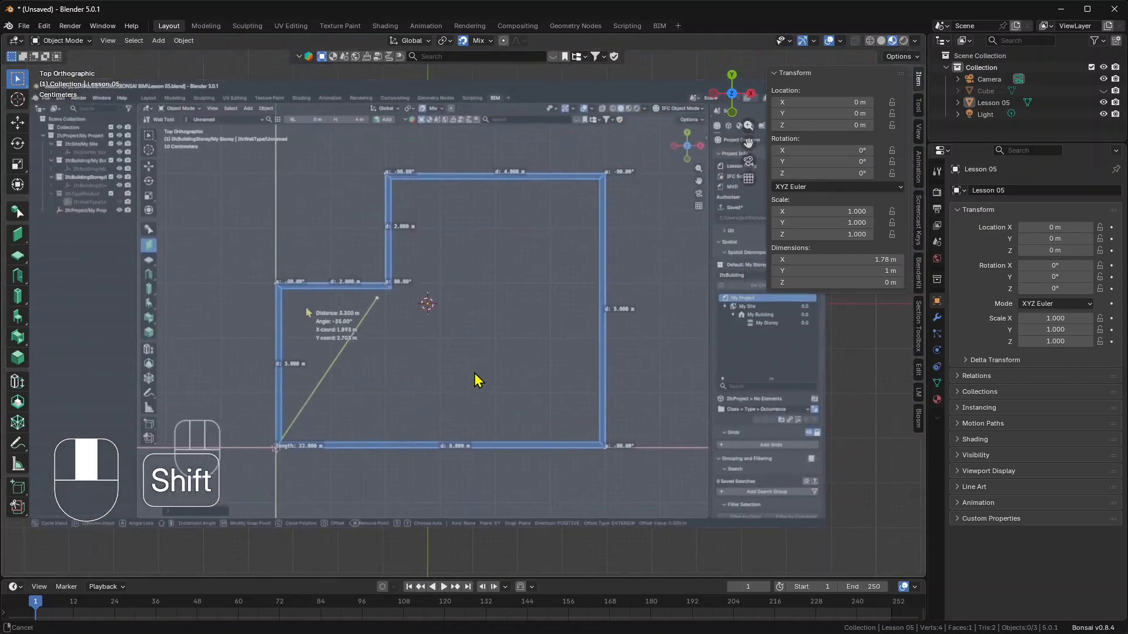
{"action": "scroll", "coordinate": [478, 368], "scroll_direction": "down", "scroll_amount": 2}
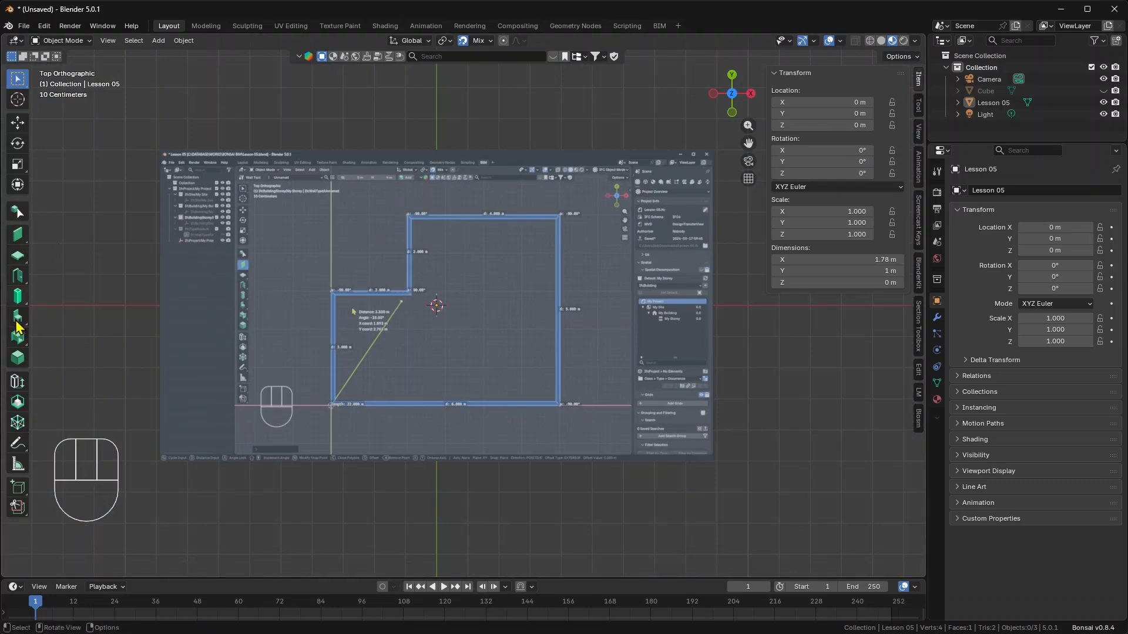
{"action": "left_click", "coordinate": [158, 40]}
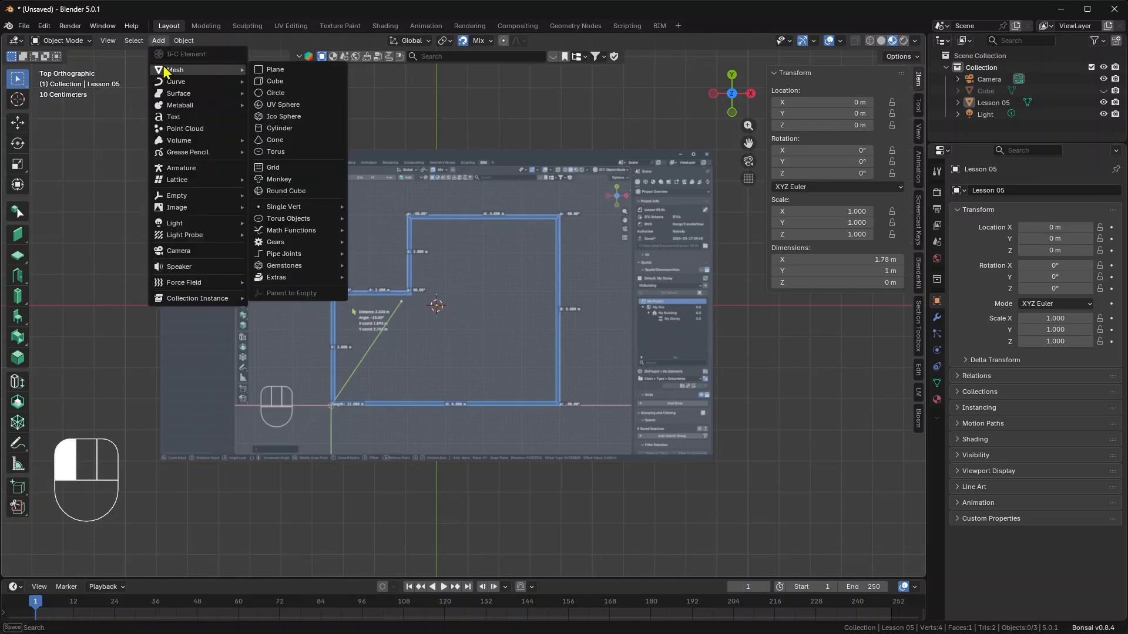
{"action": "left_click", "coordinate": [434, 268]}
{"action": "left_click", "coordinate": [477, 238]}
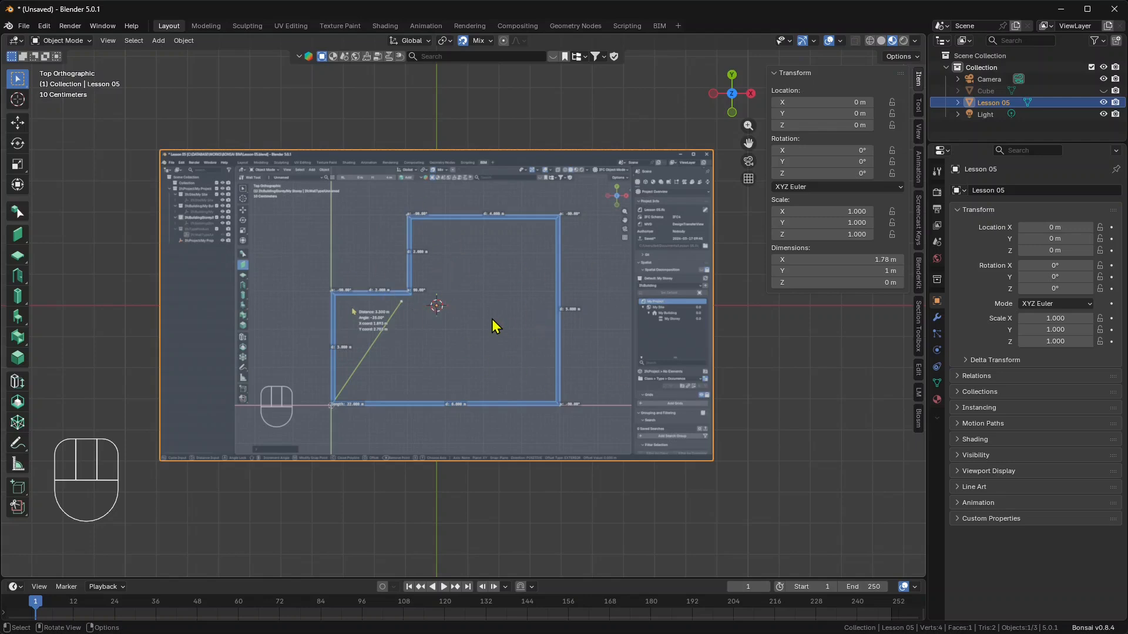
{"action": "scroll", "coordinate": [492, 319], "scroll_direction": "down", "scroll_amount": 3}
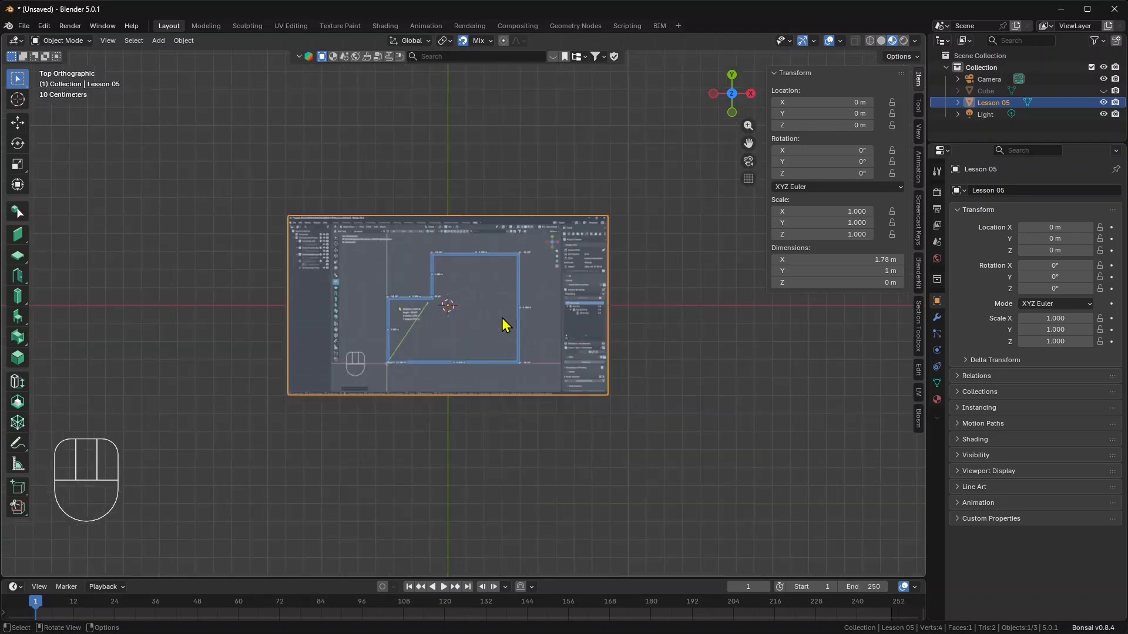
Set the Lesson 05 image plane's X rotation to 90° so it stands upright.
{"action": "middle_click_drag", "start_coordinate": [409, 400], "coordinate": [532, 200]}
{"action": "left_click", "coordinate": [856, 151]}
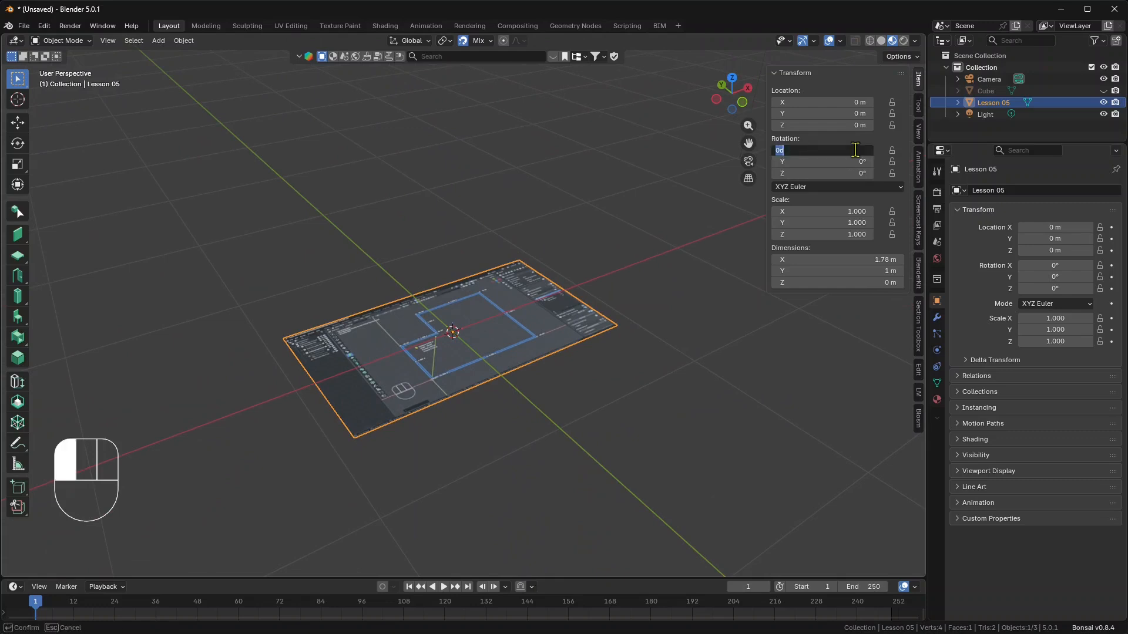
{"action": "type", "text": "90"}
{"action": "key", "text": "Return"}
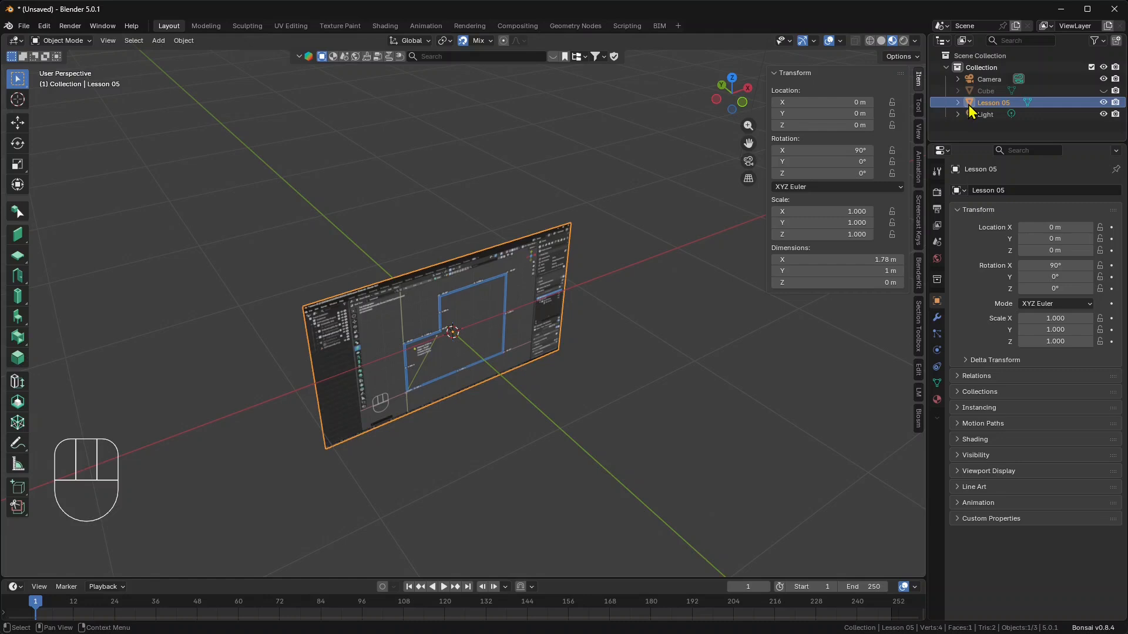
In Edit Mode with face selection, extrude the image plane's face about 1.84 m backwards along its normal.
{"action": "left_click", "coordinate": [75, 41]}
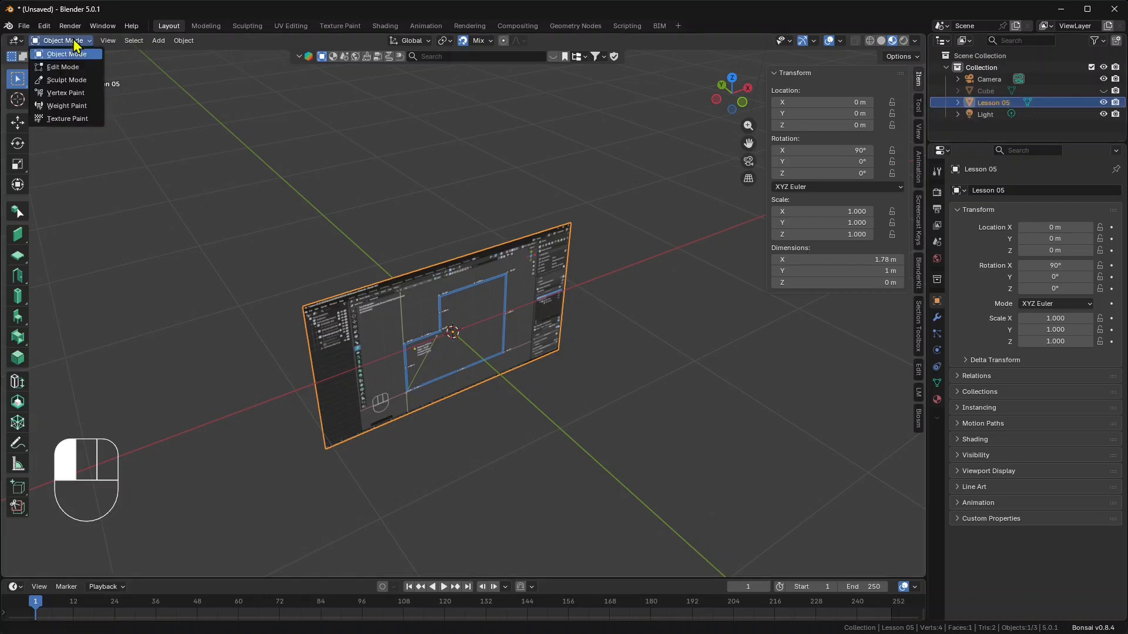
{"action": "left_click", "coordinate": [36, 69]}
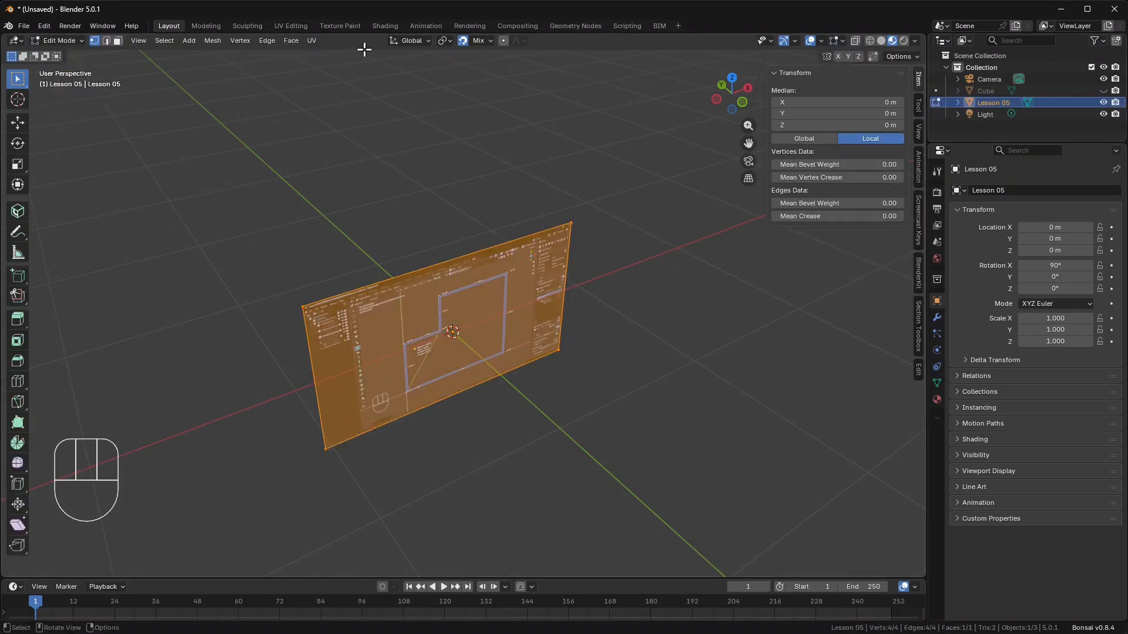
{"action": "left_click", "coordinate": [118, 41]}
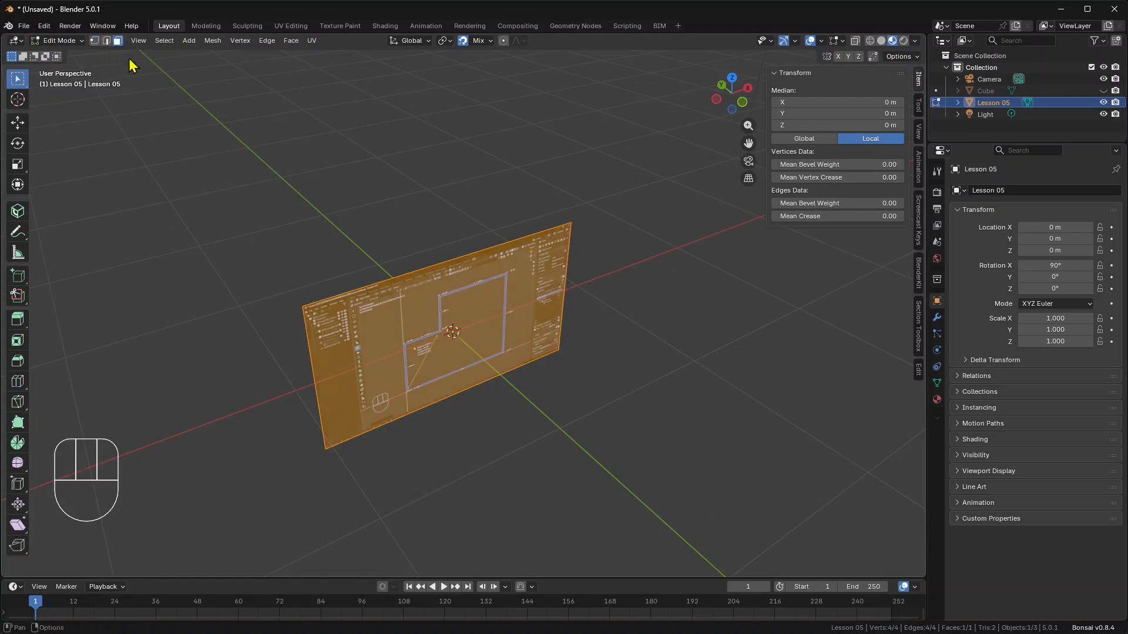
{"action": "left_click", "coordinate": [18, 319]}
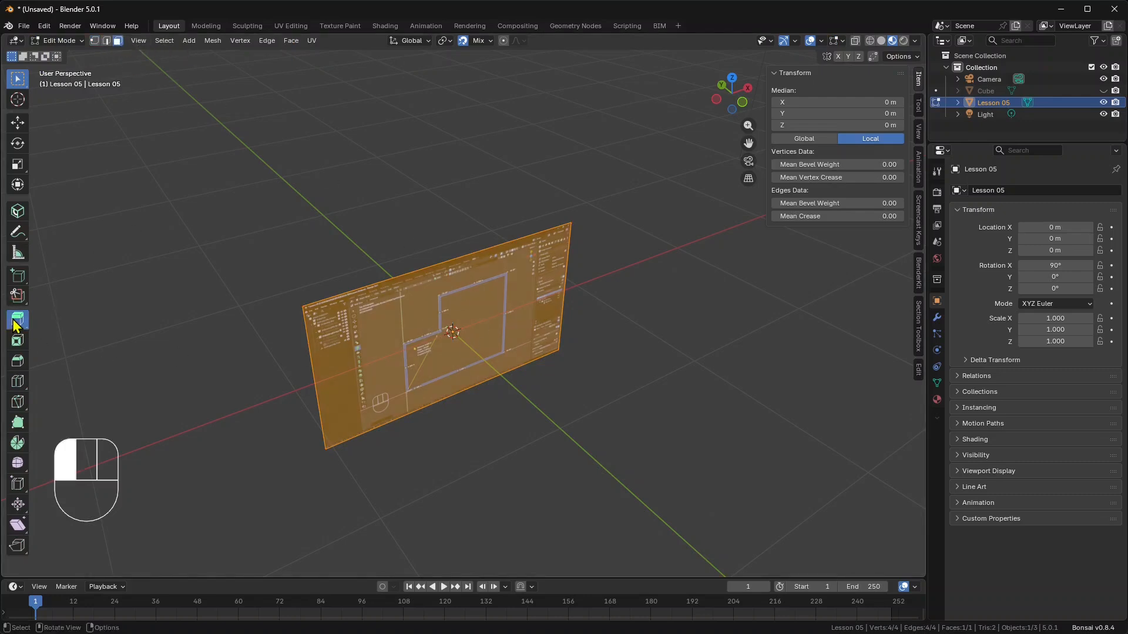
{"action": "middle_click_drag", "start_coordinate": [447, 353], "coordinate": [530, 362]}
{"action": "left_click_drag", "start_coordinate": [490, 354], "coordinate": [373, 83]}
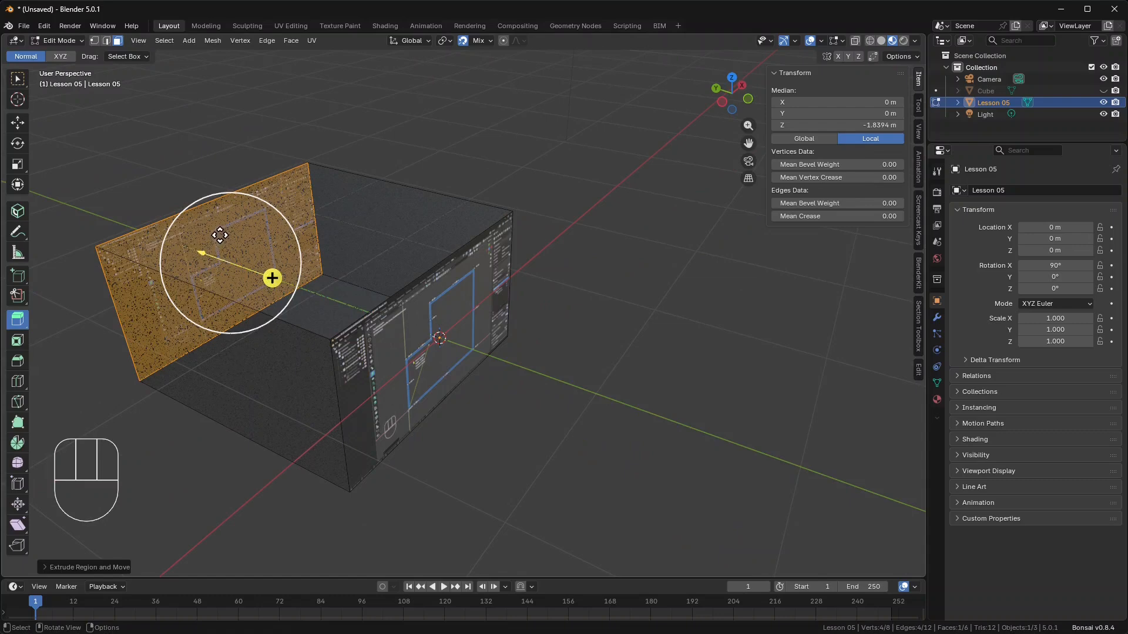
{"action": "middle_click_drag", "start_coordinate": [302, 249], "coordinate": [362, 237]}
Turn off snapping and move the extruded face along Y to leave a thin panel about 0.032 m thick.
{"action": "left_click", "coordinate": [463, 41]}
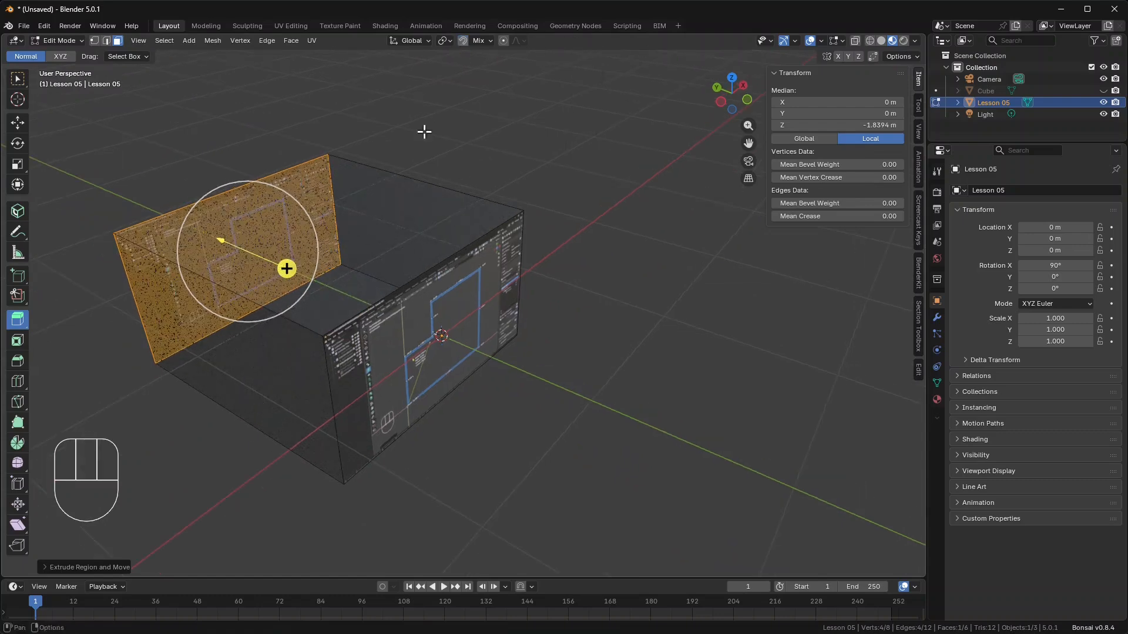
{"action": "left_click", "coordinate": [17, 122]}
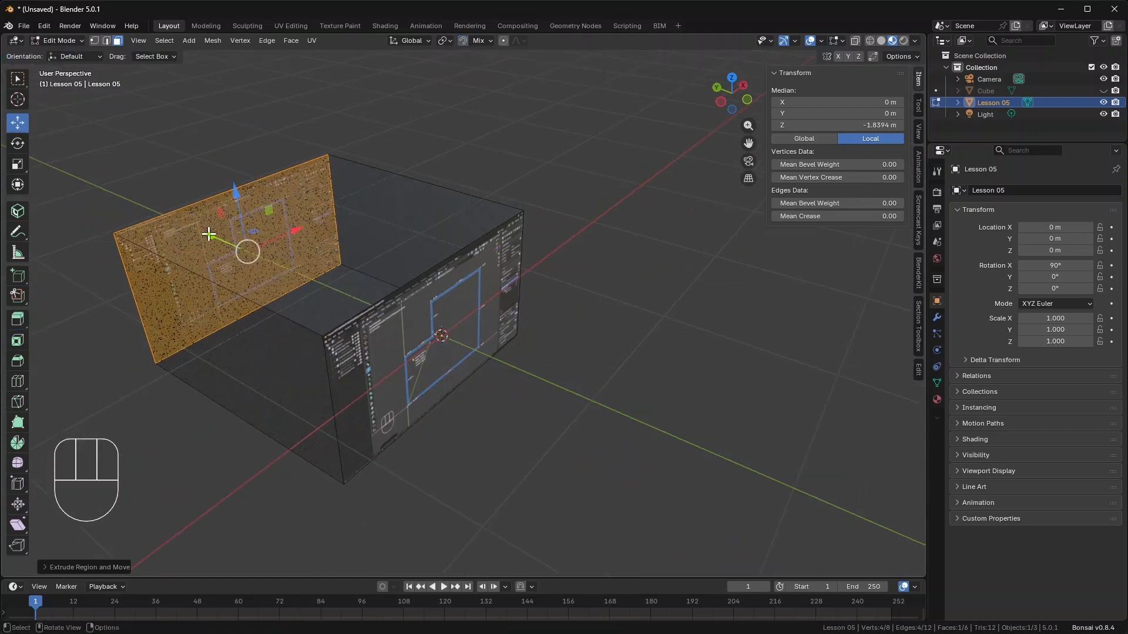
{"action": "left_click_drag", "start_coordinate": [208, 234], "coordinate": [403, 325]}
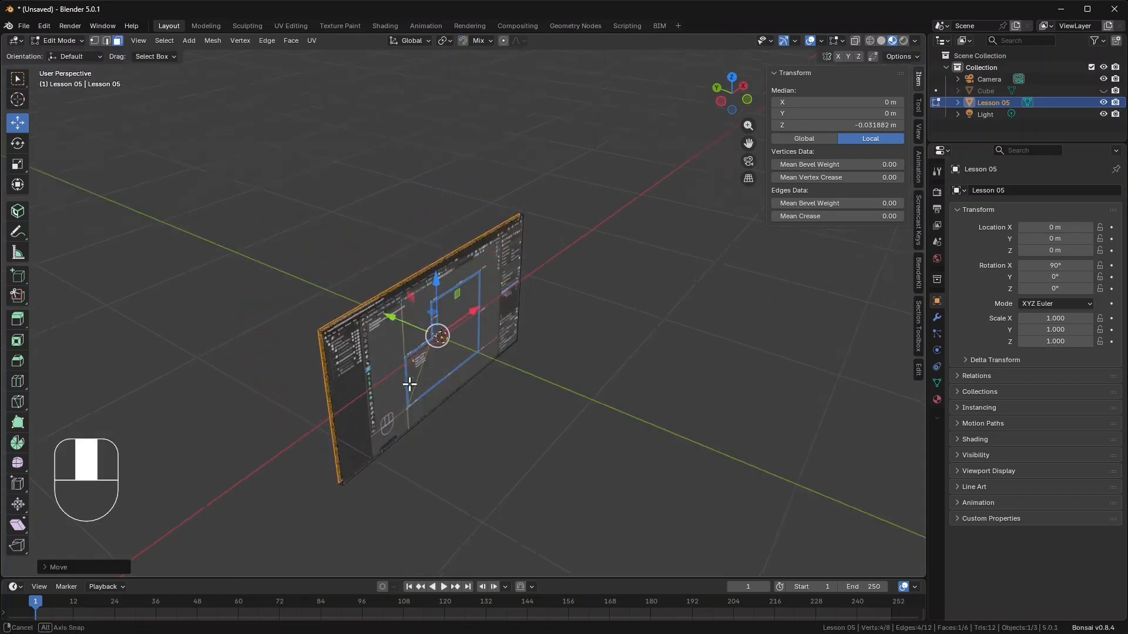
{"action": "middle_click_drag", "start_coordinate": [409, 384], "coordinate": [411, 376]}
Return to Object Mode and examine the thickened image panel up close.
{"action": "left_click", "coordinate": [59, 41]}
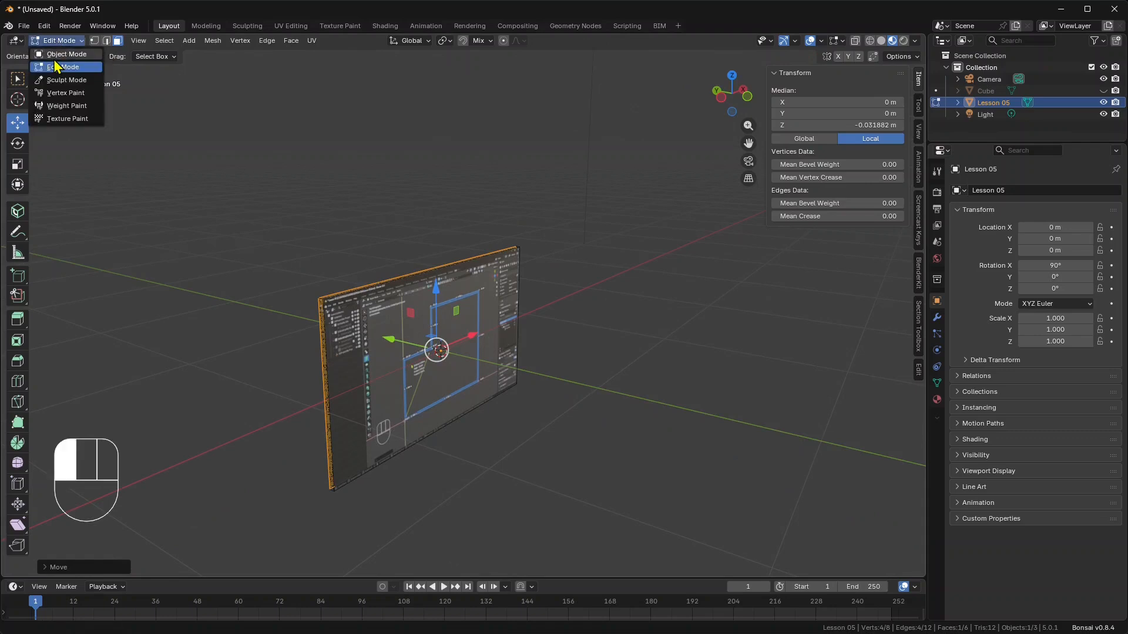
{"action": "left_click", "coordinate": [67, 54]}
{"action": "middle_click_drag", "start_coordinate": [523, 449], "coordinate": [456, 282]}
{"action": "left_click", "coordinate": [506, 355]}
{"action": "middle_click_drag", "start_coordinate": [506, 355], "coordinate": [501, 385]}
{"action": "scroll", "coordinate": [521, 415], "scroll_direction": "up", "scroll_amount": 4}
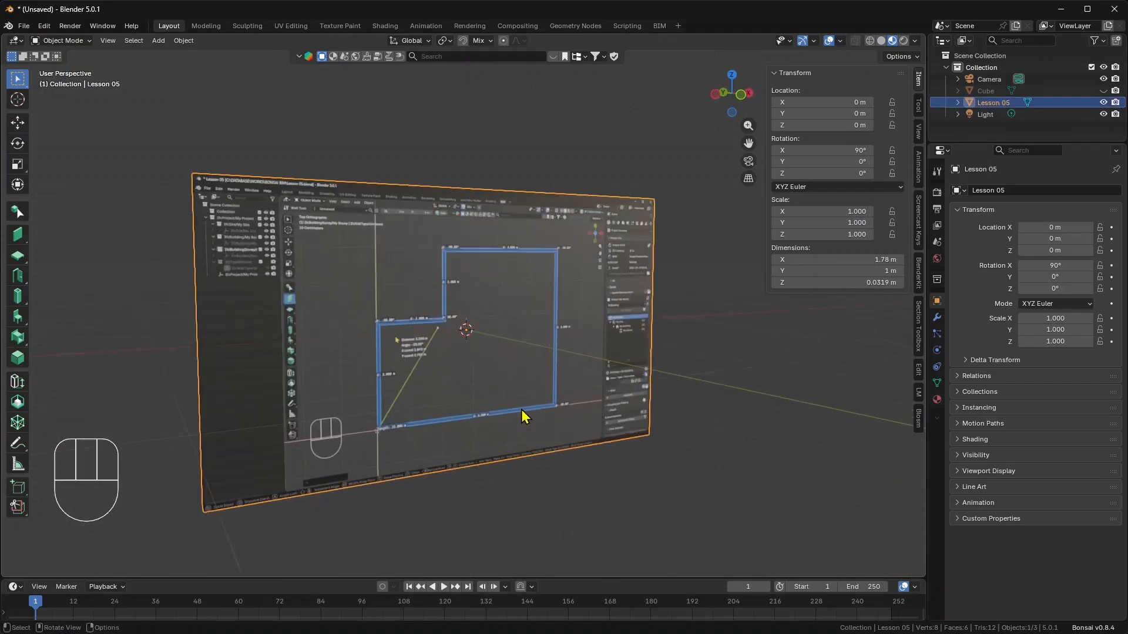